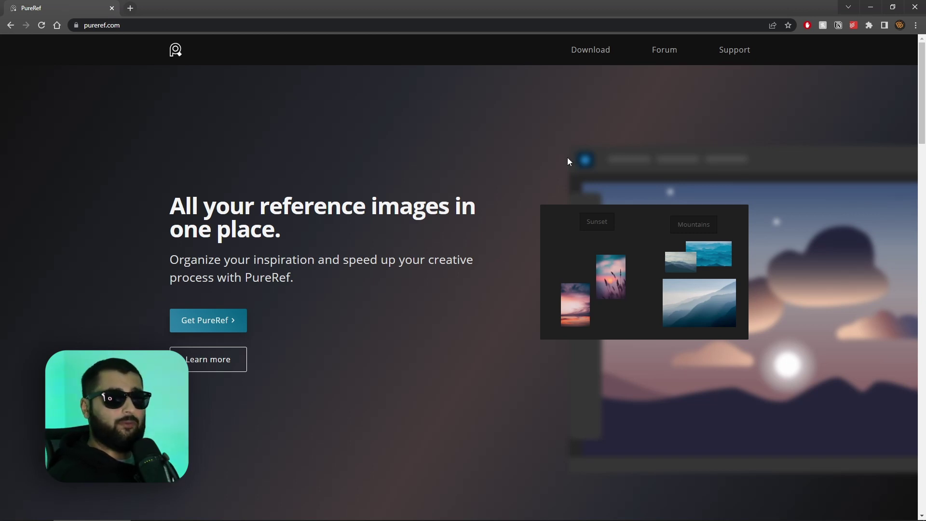
# Open PureRef's download page and set a custom contribution amount of £0
pyautogui.click(590, 56)
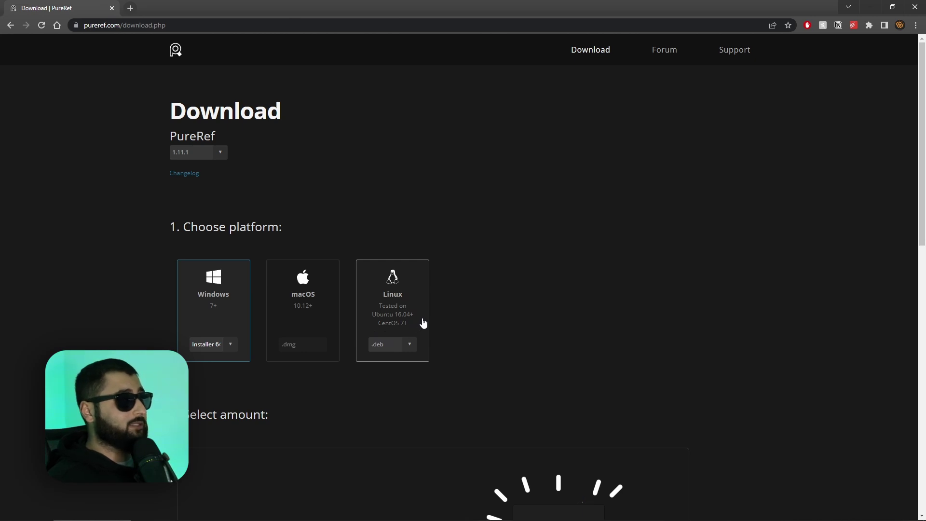
pyautogui.scroll(-6, 434, 323)
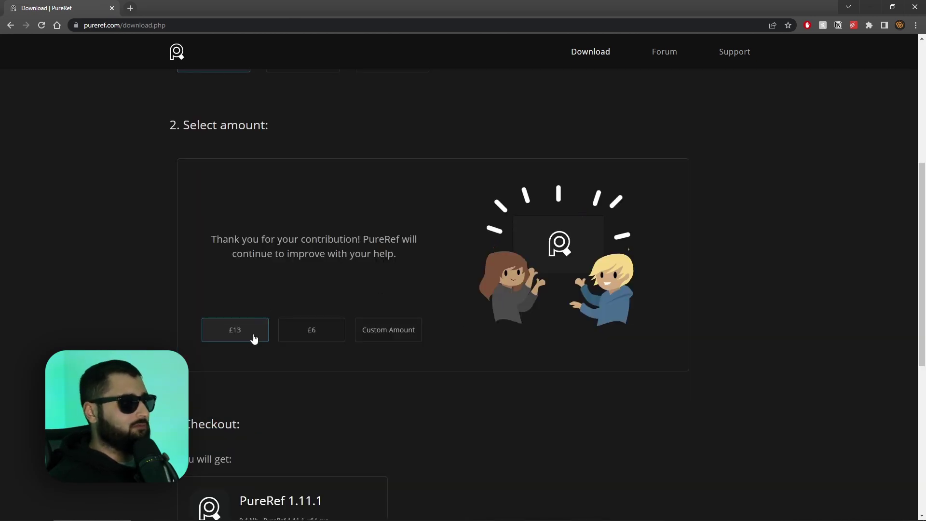
pyautogui.click(382, 333)
pyautogui.moveTo(398, 333); pyautogui.dragTo(353, 334)
pyautogui.write('0')
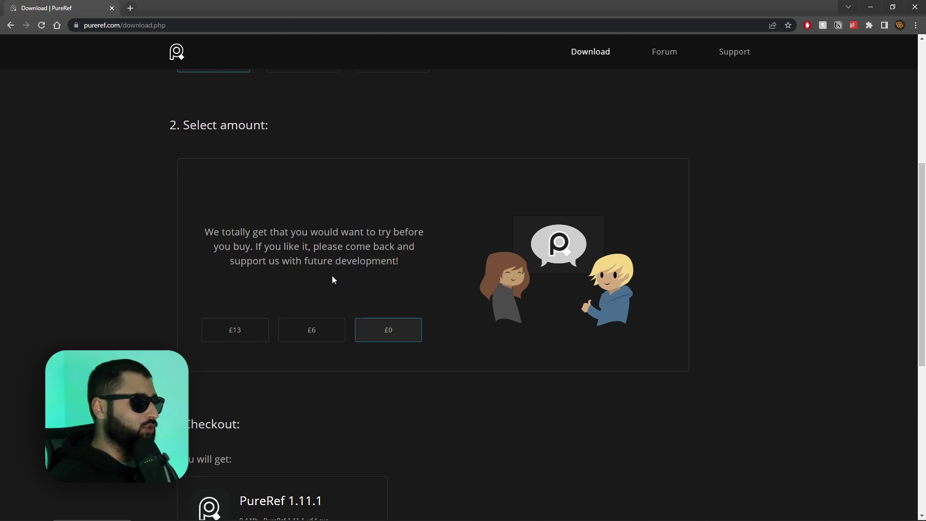
pyautogui.scroll(-4, 347, 277)
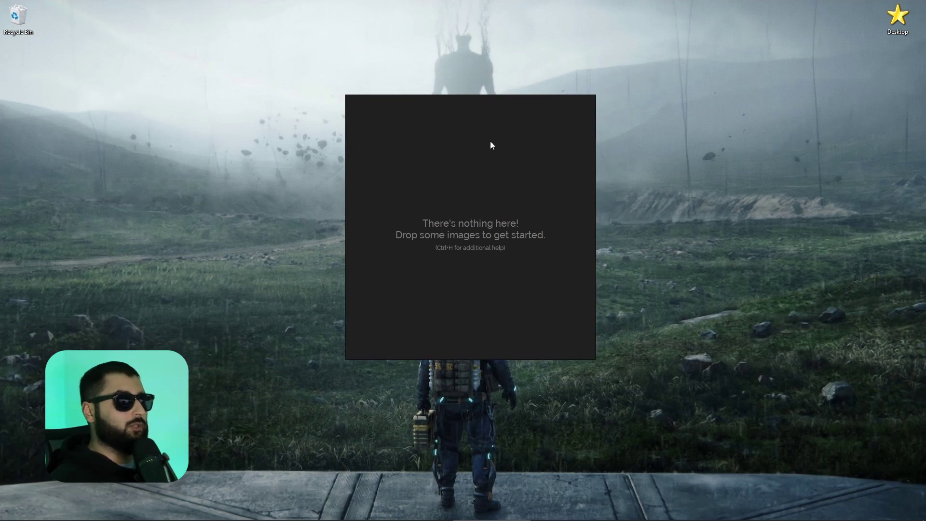
# Switch to PureRef, reposition its empty window on the desktop and look over the commands available on the canvas
pyautogui.moveTo(492, 109); pyautogui.dragTo(421, 192)
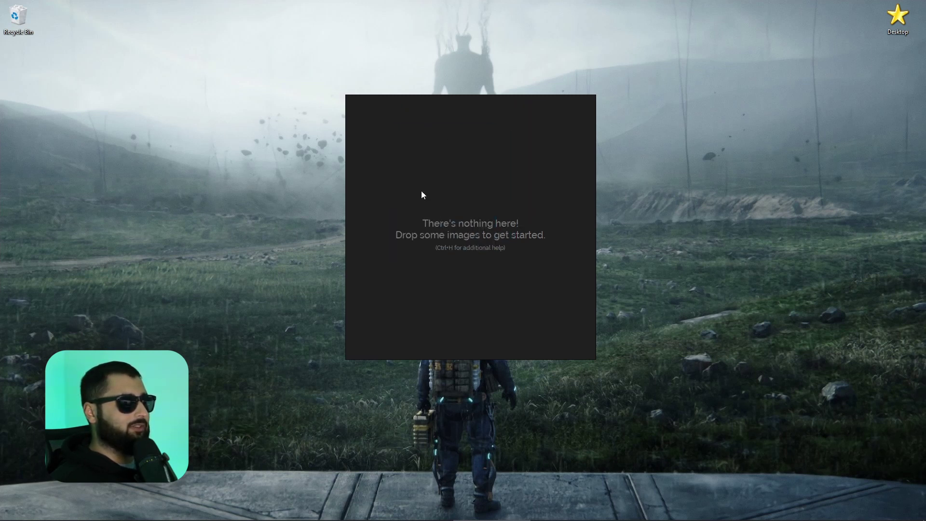
pyautogui.moveTo(449, 110)
pyautogui.mouseDown()
pyautogui.moveTo(488, 118)
pyautogui.moveTo(469, 93)
pyautogui.moveTo(454, 98)
pyautogui.mouseUp()
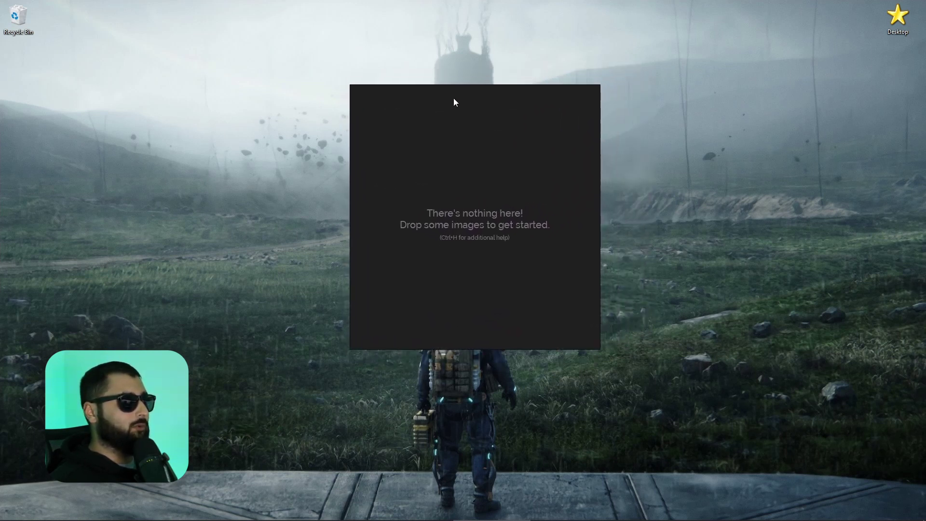
pyautogui.rightClick(479, 151)
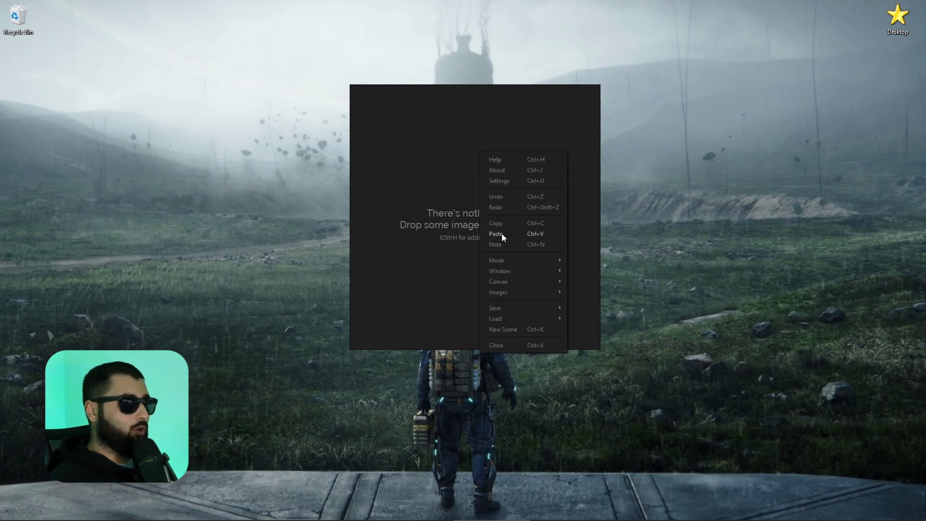
pyautogui.click(442, 138)
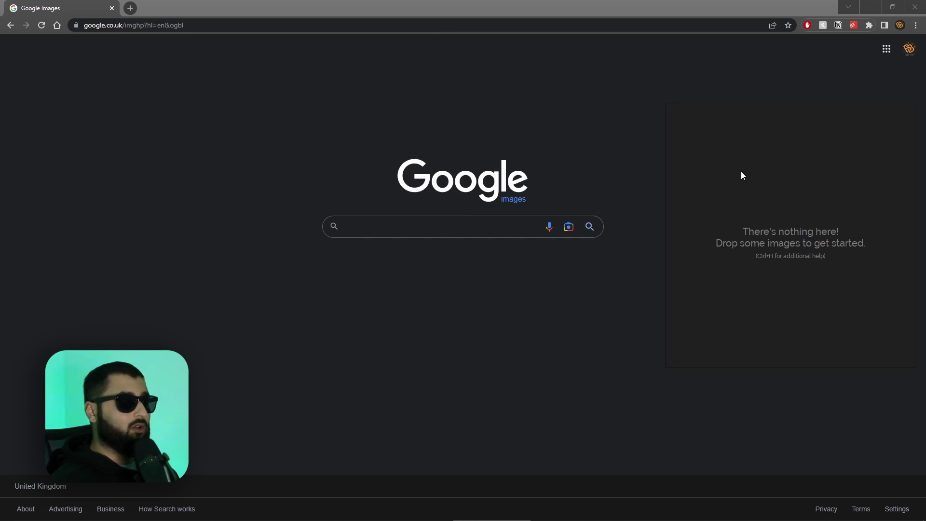
# Review the canvas window's Mode options, including Always On Top and Always On Bottom
pyautogui.rightClick(729, 139)
pyautogui.moveTo(767, 246)
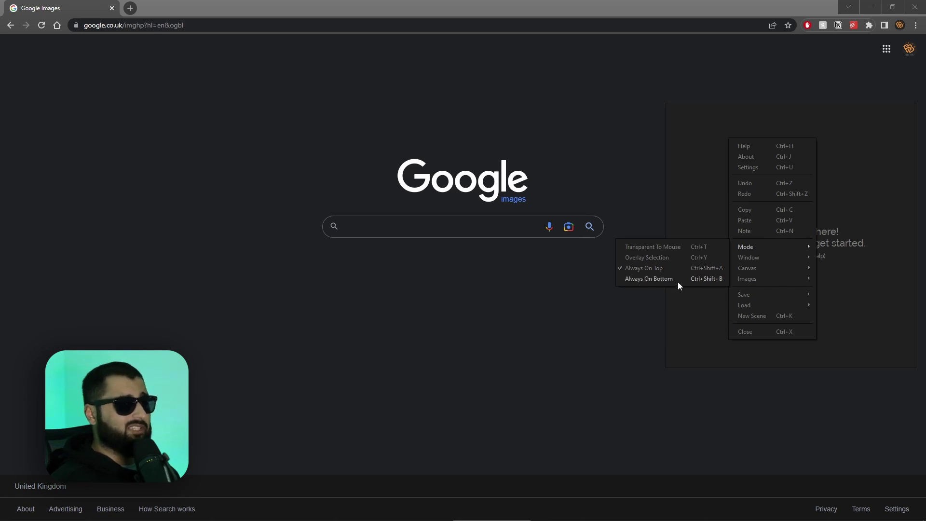
pyautogui.click(708, 160)
# Search Google Images for "ducks" and move the PureRef window to uncover more of the results
pyautogui.click(393, 227)
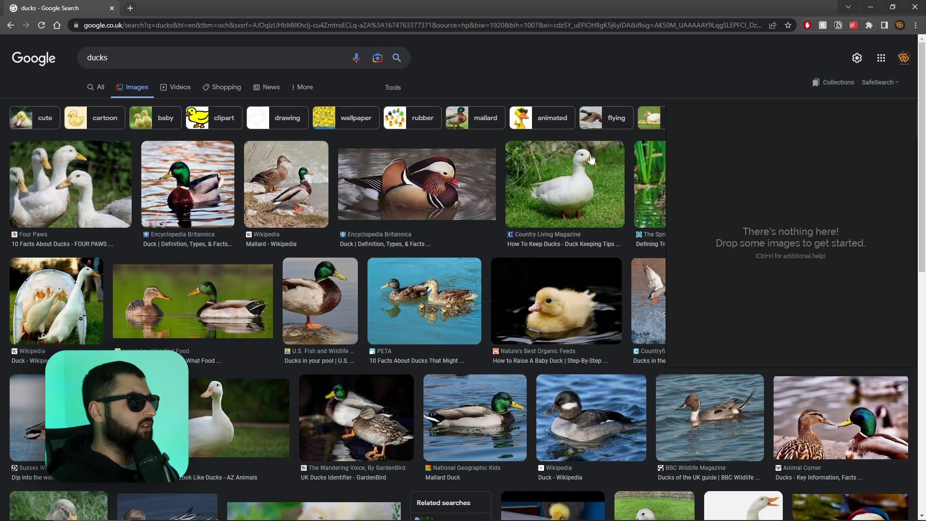
pyautogui.moveTo(127, 120); pyautogui.dragTo(129, 104)
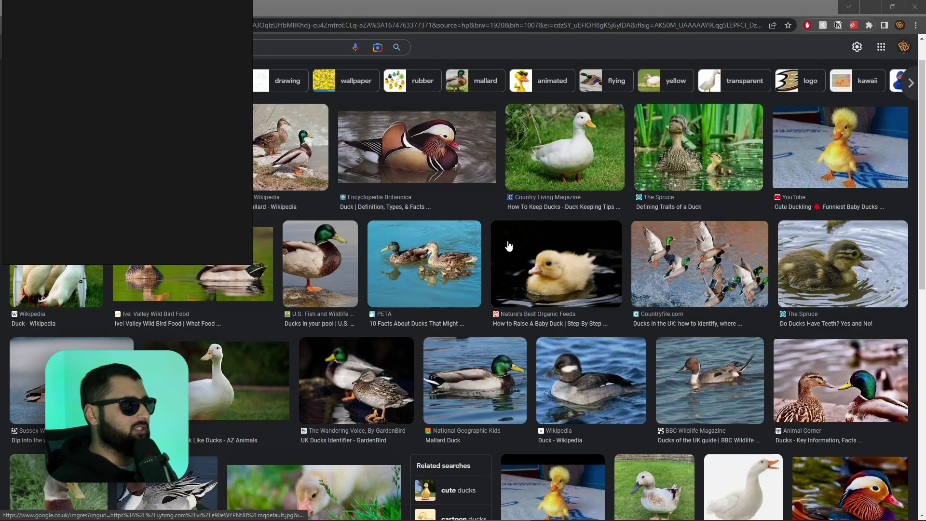
# Add the Country Living Magazine white duck photo to the PureRef canvas, scaled down near the canvas's upper-left corner
pyautogui.click(565, 147)
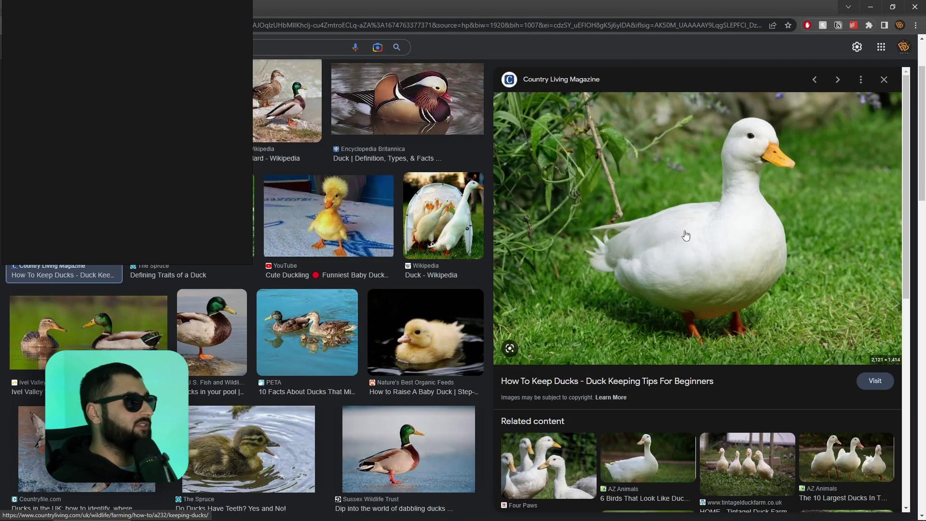
pyautogui.moveTo(689, 239); pyautogui.dragTo(134, 129)
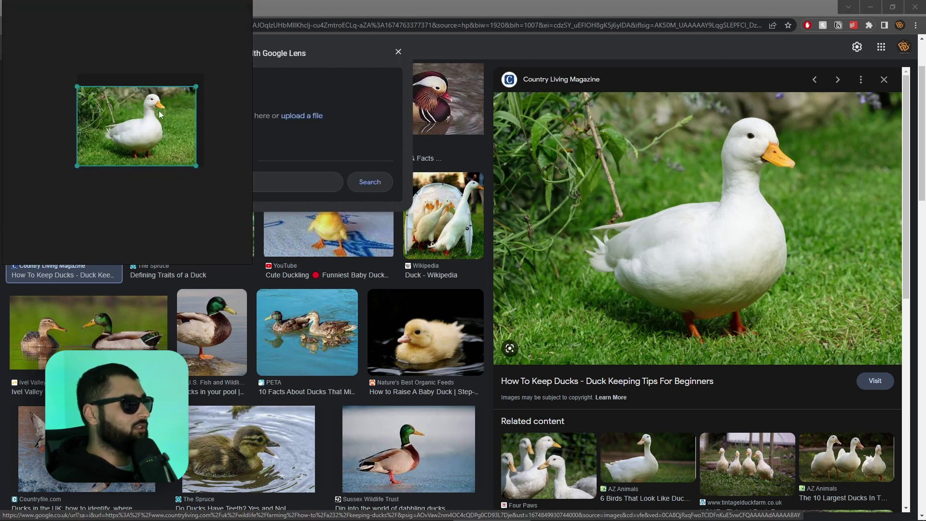
pyautogui.moveTo(158, 111); pyautogui.dragTo(114, 66)
pyautogui.moveTo(151, 89); pyautogui.dragTo(126, 45)
pyautogui.hotkey('ctrl', 'z')
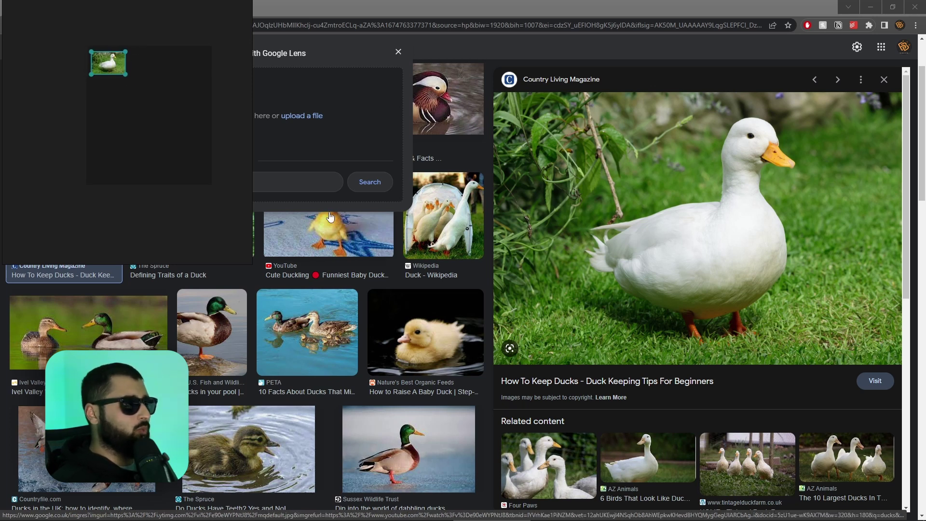
# Add the Sussex Wildlife Trust mallard photo to the PureRef canvas and scale it down beside the white duck
pyautogui.scroll(-2, 414, 367)
pyautogui.click(432, 345)
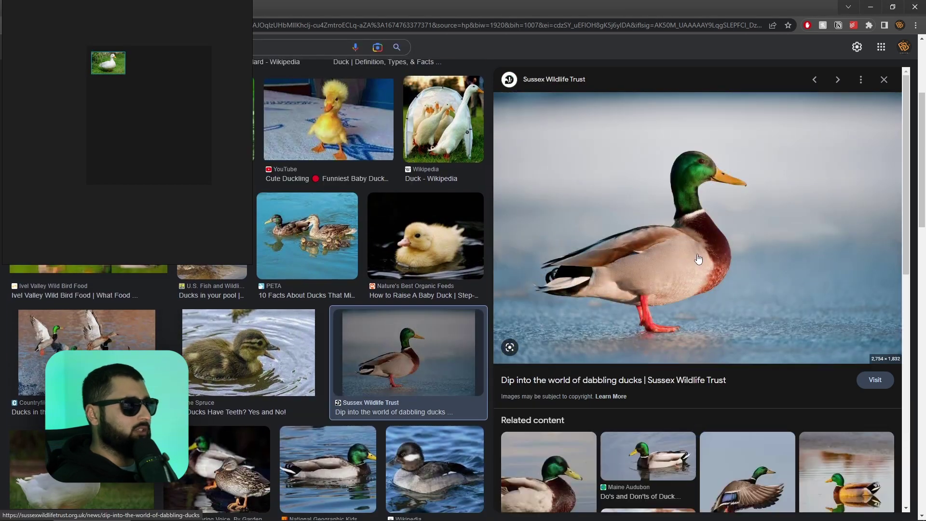
pyautogui.moveTo(699, 259); pyautogui.dragTo(163, 123)
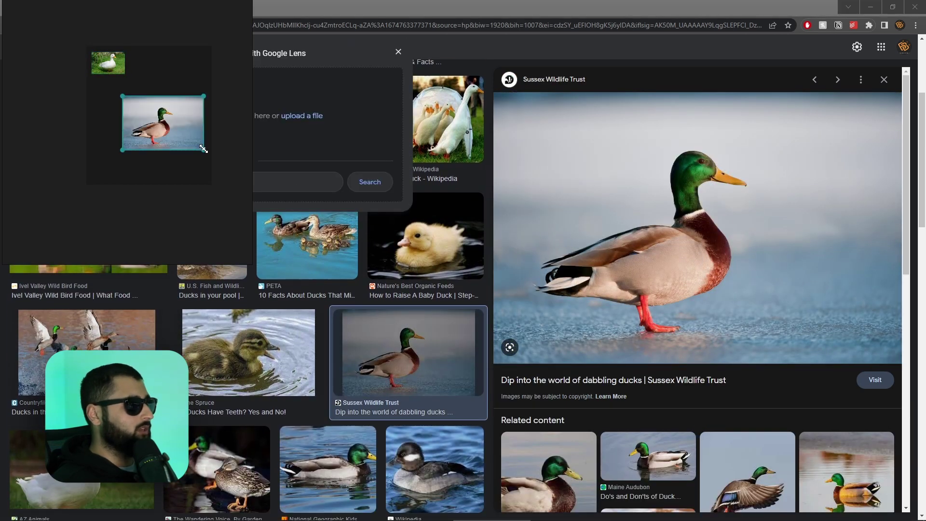
pyautogui.moveTo(202, 149); pyautogui.dragTo(170, 127)
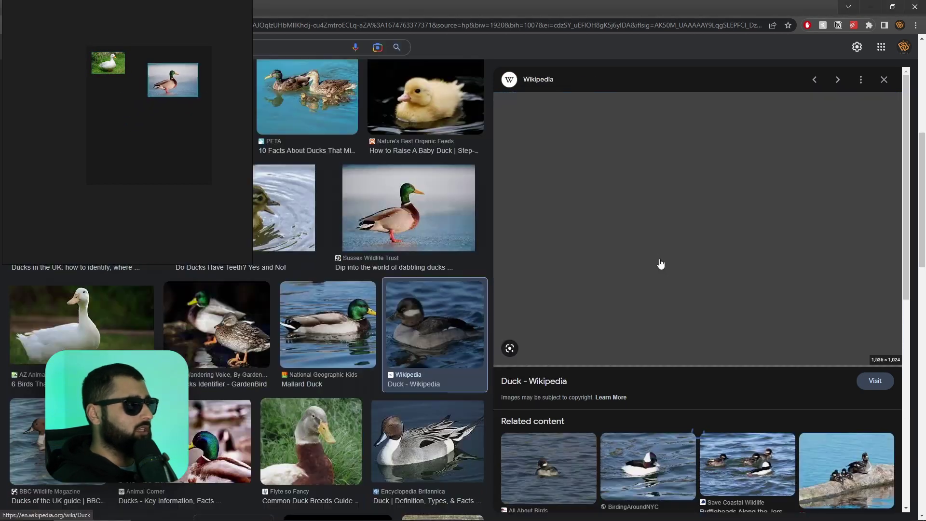
# Add the Wikipedia duck, the Perspectiv flying duck, the PetHelpful mandarin duck and the National Geographic mallard photos to the PureRef canvas
pyautogui.moveTo(661, 262); pyautogui.dragTo(149, 140)
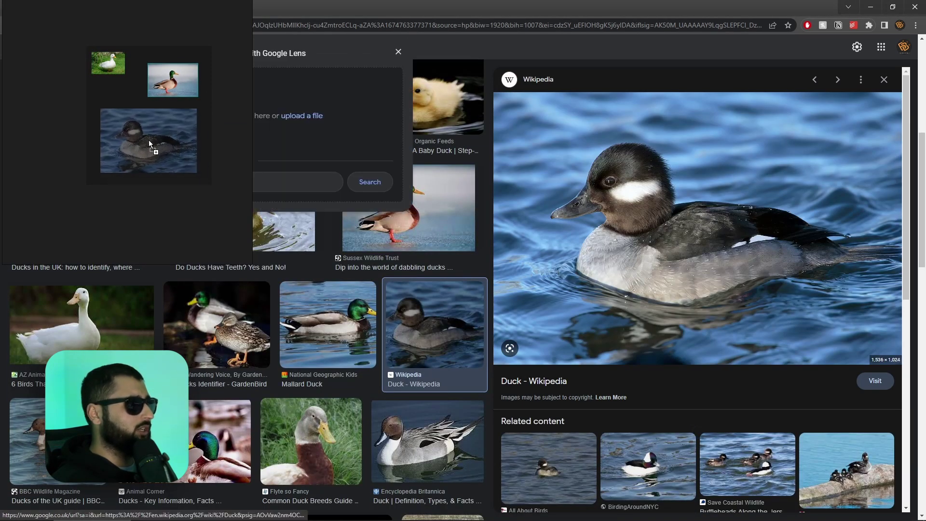
pyautogui.scroll(-6, 338, 338)
pyautogui.click(428, 386)
pyautogui.click(222, 383)
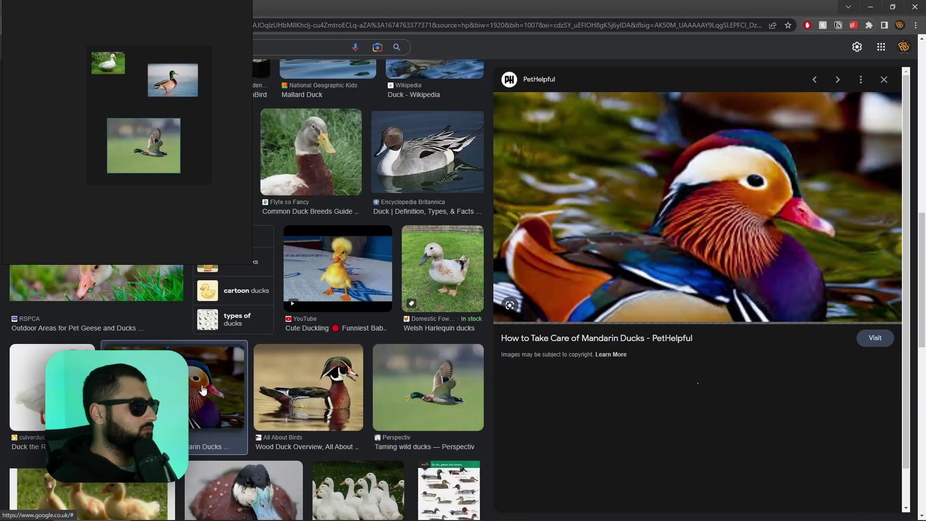
pyautogui.moveTo(723, 230); pyautogui.dragTo(155, 133)
pyautogui.scroll(-6, 404, 371)
pyautogui.click(404, 371)
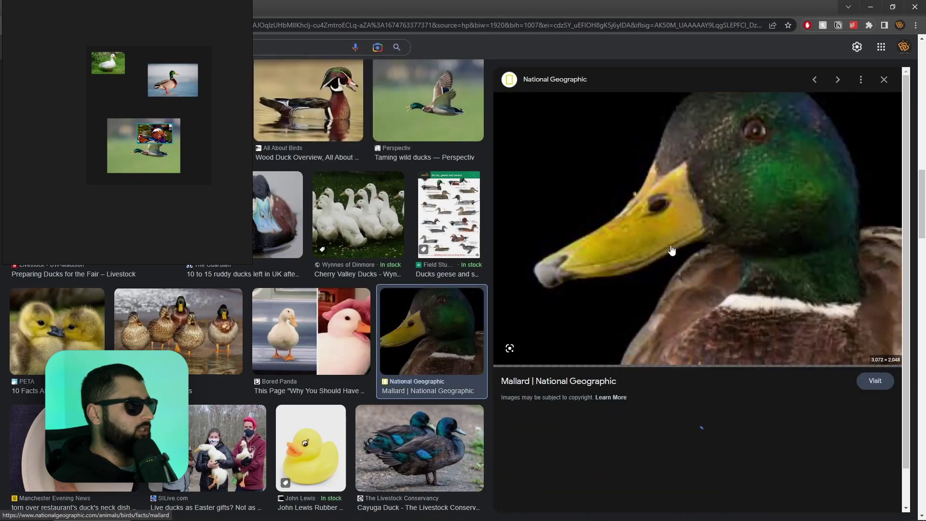
pyautogui.moveTo(670, 260); pyautogui.dragTo(174, 140)
# Move the PureRef window to the middle of the browser page and enlarge it
pyautogui.moveTo(197, 52); pyautogui.dragTo(509, 115)
pyautogui.moveTo(563, 326); pyautogui.dragTo(729, 451)
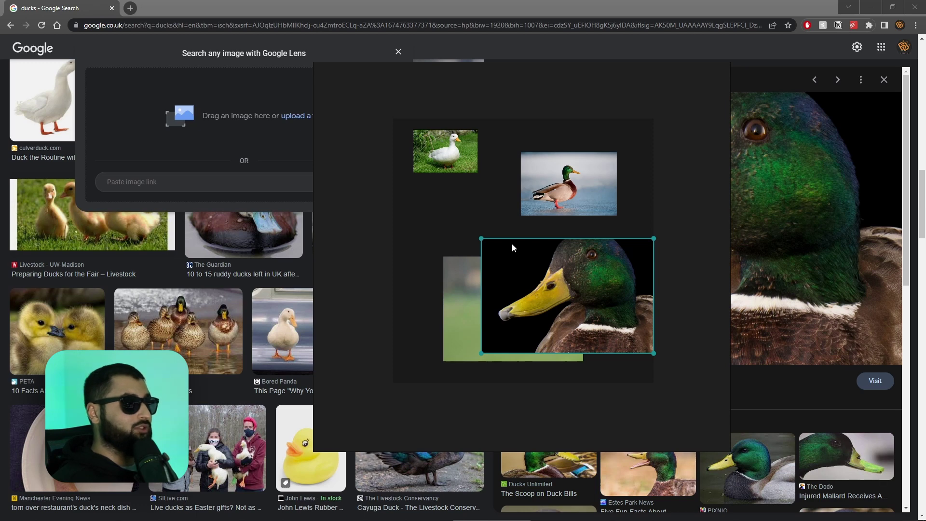
# Zoom far out and pan around the canvas until the duck images can no longer be made out
pyautogui.scroll(-10, 480, 245)
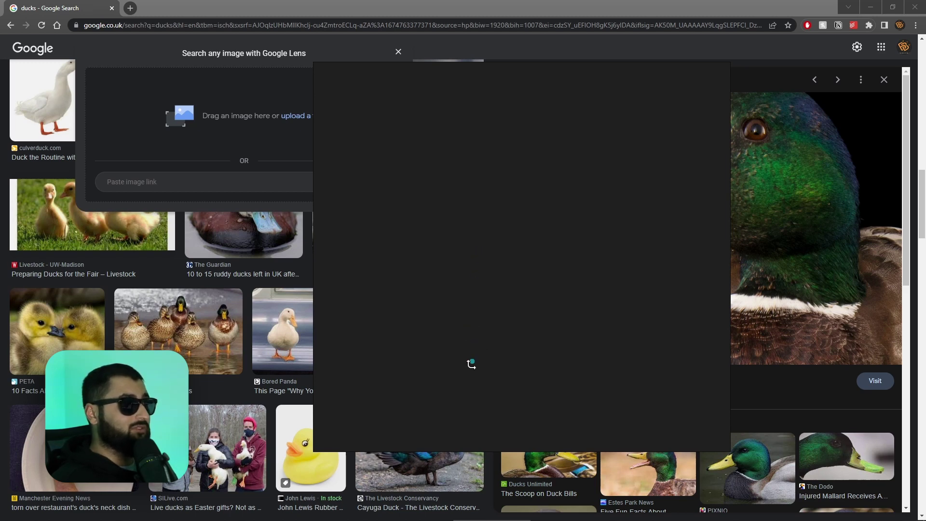
pyautogui.moveTo(466, 373); pyautogui.dragTo(515, 258)
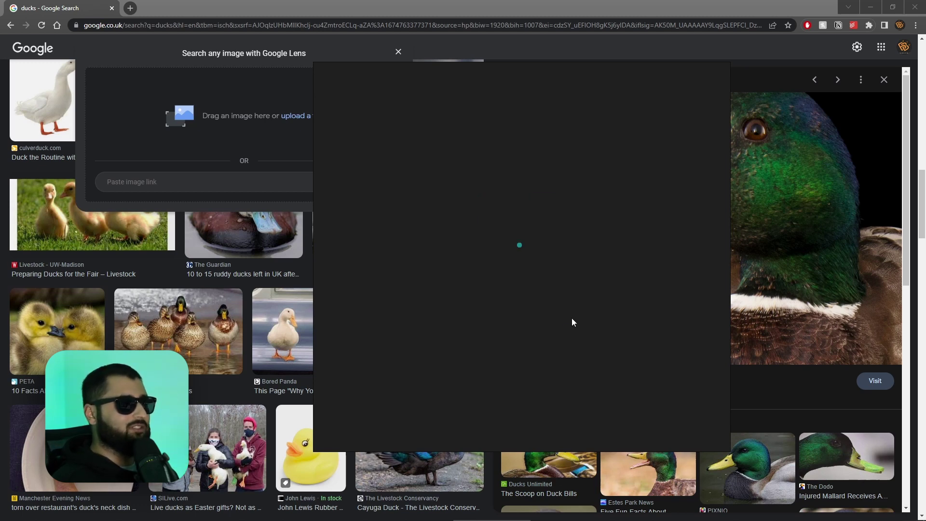
pyautogui.moveTo(453, 191); pyautogui.dragTo(582, 328)
pyautogui.click(574, 264)
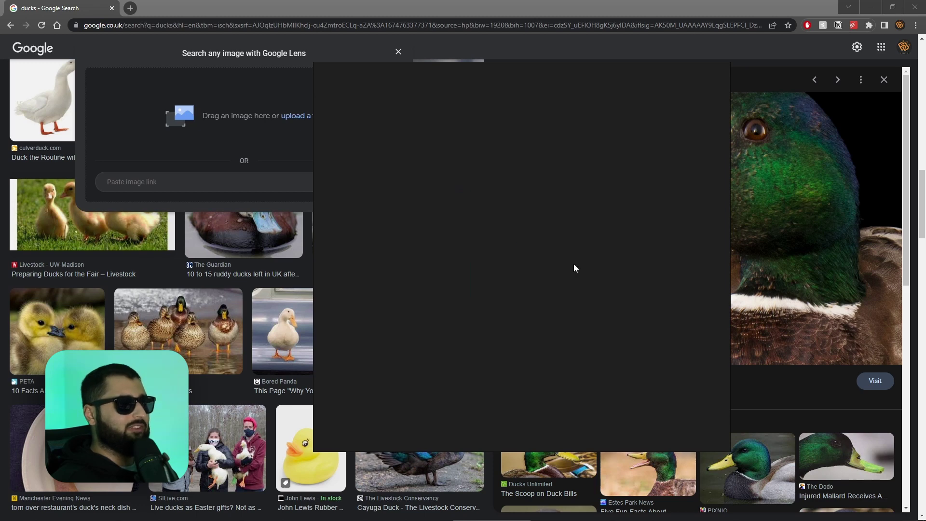
# Reset the camera zoom and bring the duck images back into view on the canvas
pyautogui.rightClick(560, 199)
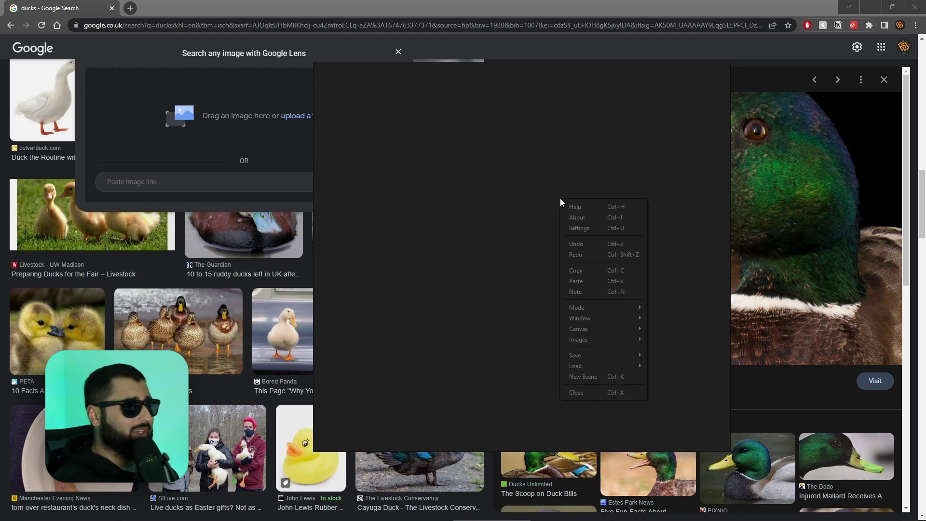
pyautogui.moveTo(594, 328)
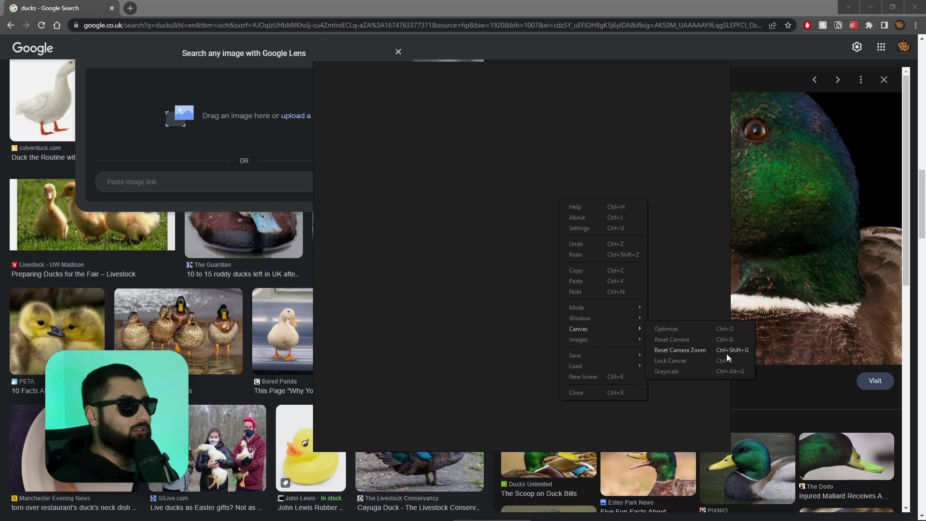
pyautogui.click(742, 353)
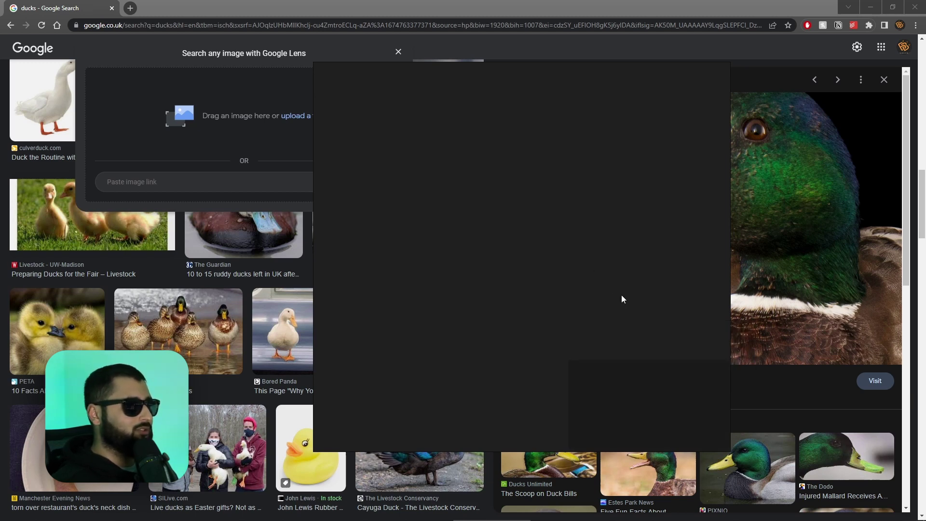
pyautogui.scroll(-4, 621, 294)
pyautogui.moveTo(550, 223); pyautogui.dragTo(341, 61)
pyautogui.moveTo(591, 289); pyautogui.dragTo(444, 169)
pyautogui.scroll(-5, 531, 210)
pyautogui.moveTo(609, 269); pyautogui.dragTo(516, 209)
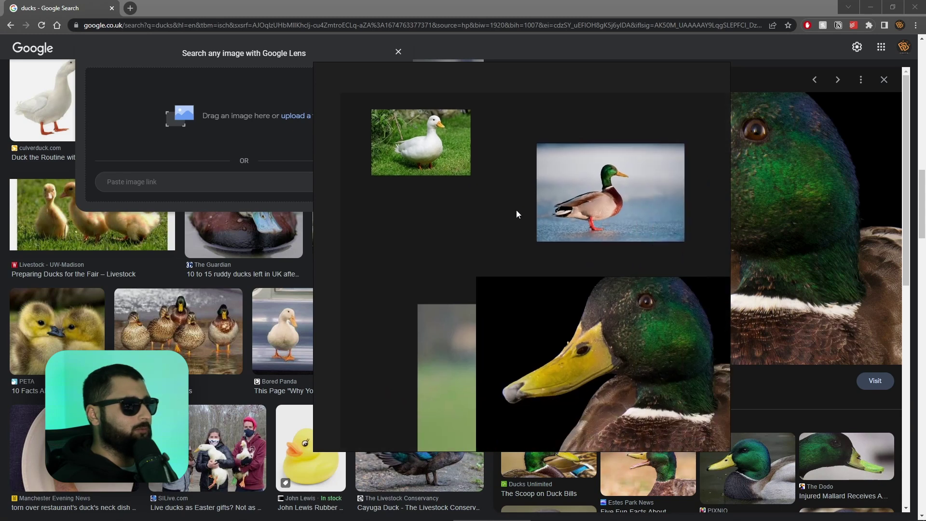
pyautogui.scroll(-3, 518, 203)
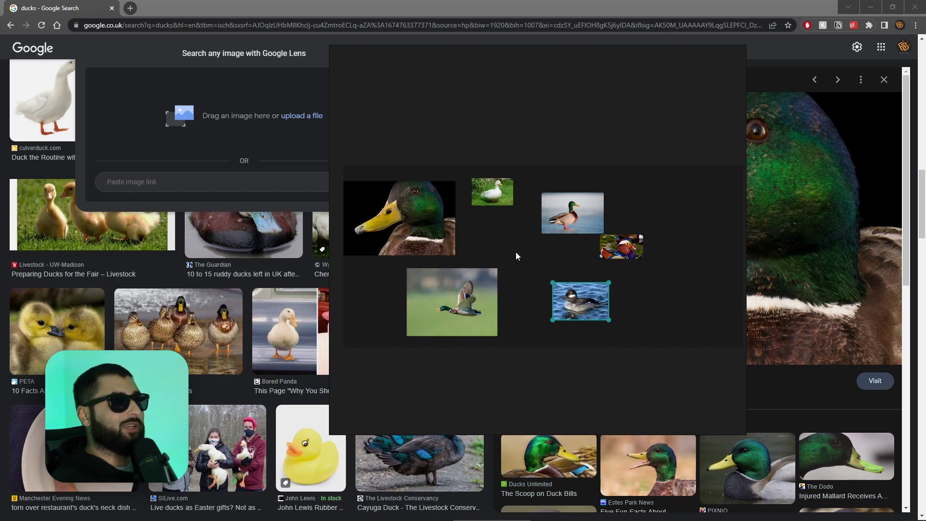
# Arrange the scattered duck images into one compact, tightly packed group and inspect the layout up close
pyautogui.rightClick(520, 218)
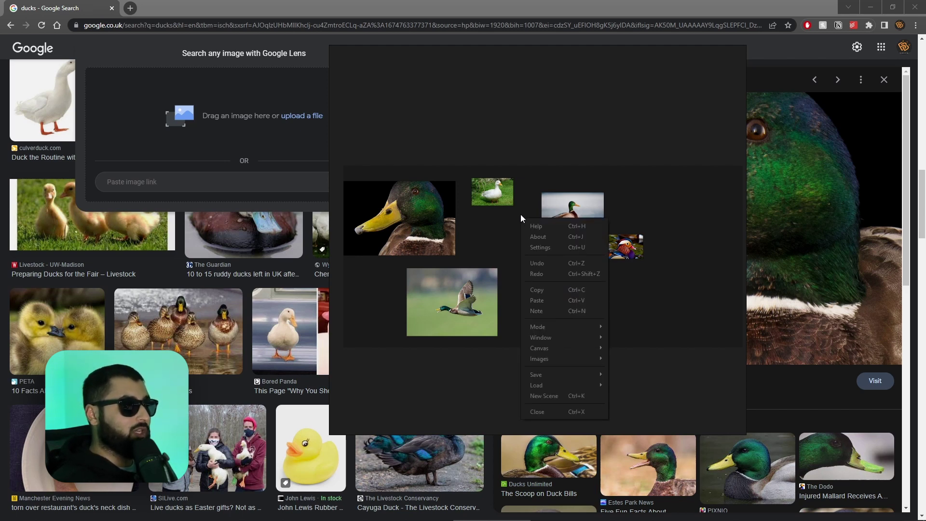
pyautogui.moveTo(591, 360)
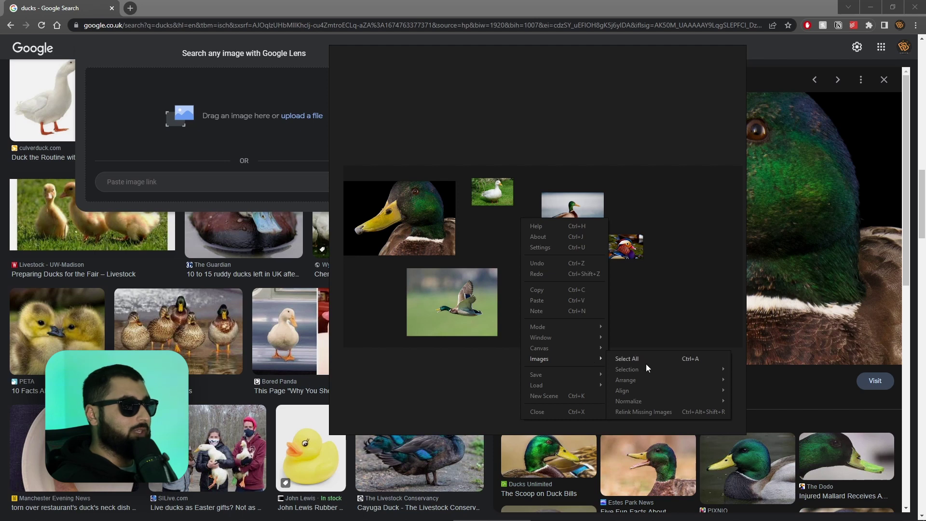
pyautogui.moveTo(650, 381)
pyautogui.click(763, 388)
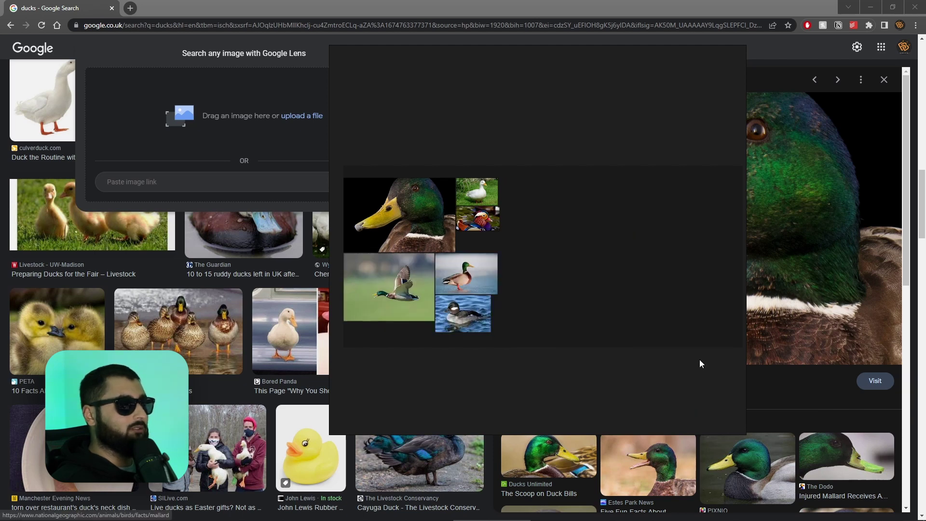
pyautogui.moveTo(461, 248); pyautogui.dragTo(555, 255)
pyautogui.scroll(3, 556, 256)
pyautogui.scroll(1, 531, 256)
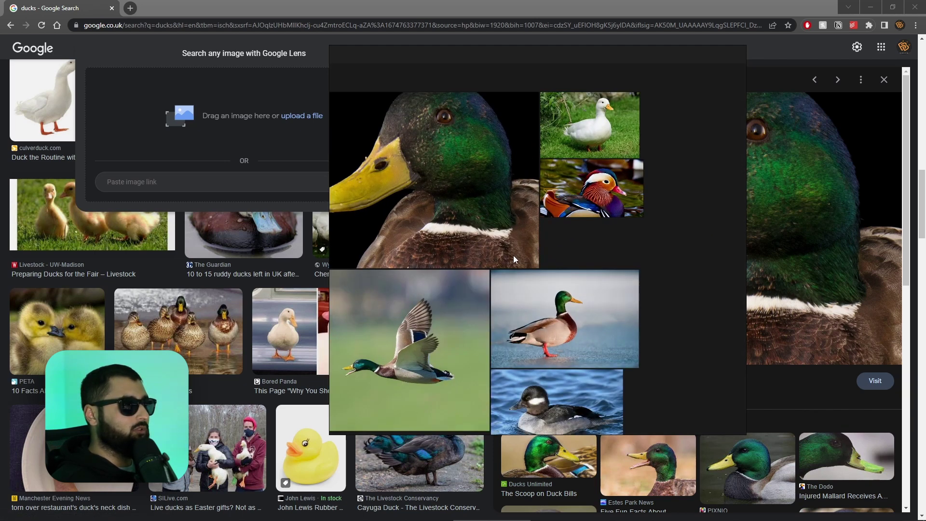
# Select all the arranged duck images on the canvas
pyautogui.scroll(-3, 569, 233)
pyautogui.rightClick(654, 223)
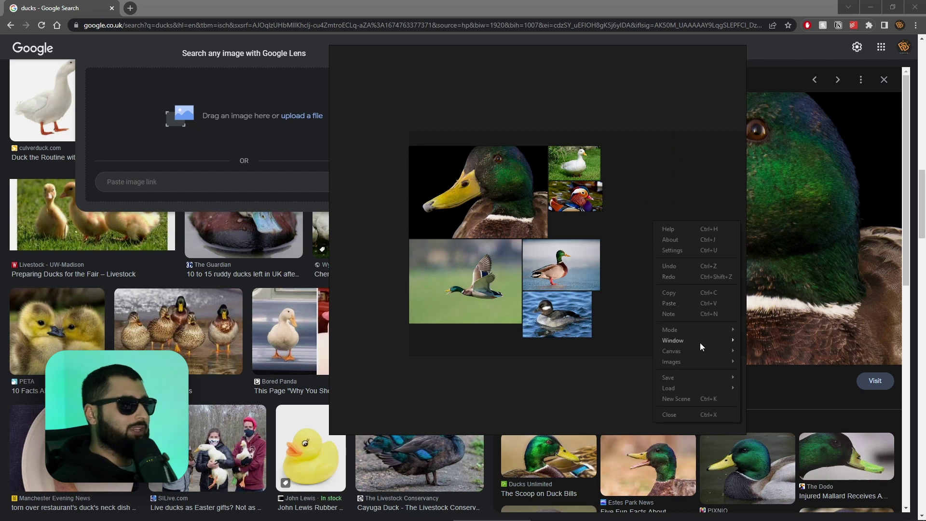
pyautogui.moveTo(704, 363)
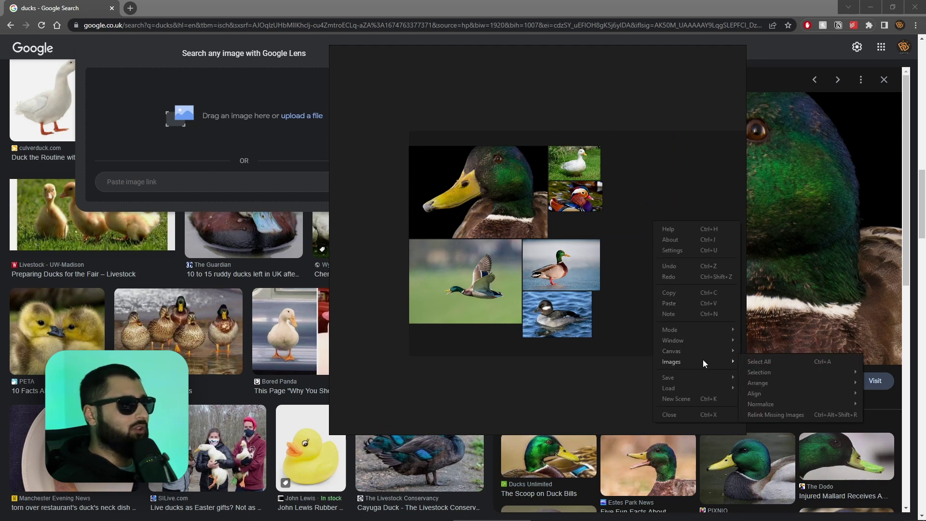
pyautogui.hotkey('ctrl', 'a')
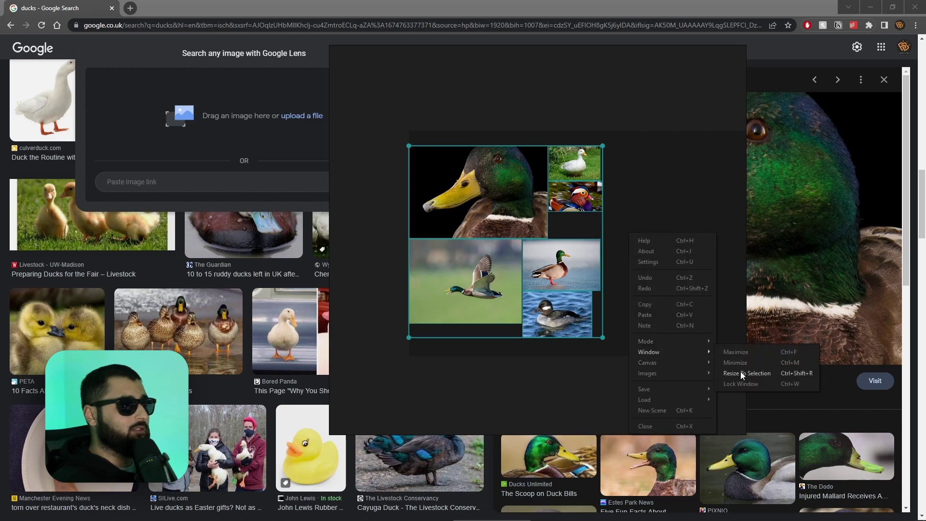
# Resize the PureRef window to the selected duck images, switch to Affinity Designer, and place the board beside the artboard
pyautogui.click(749, 375)
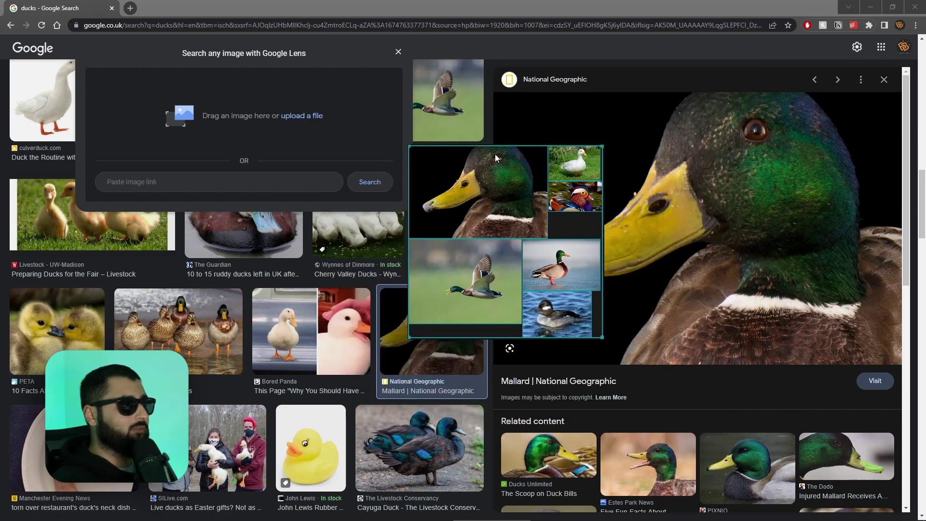
pyautogui.click(409, 511)
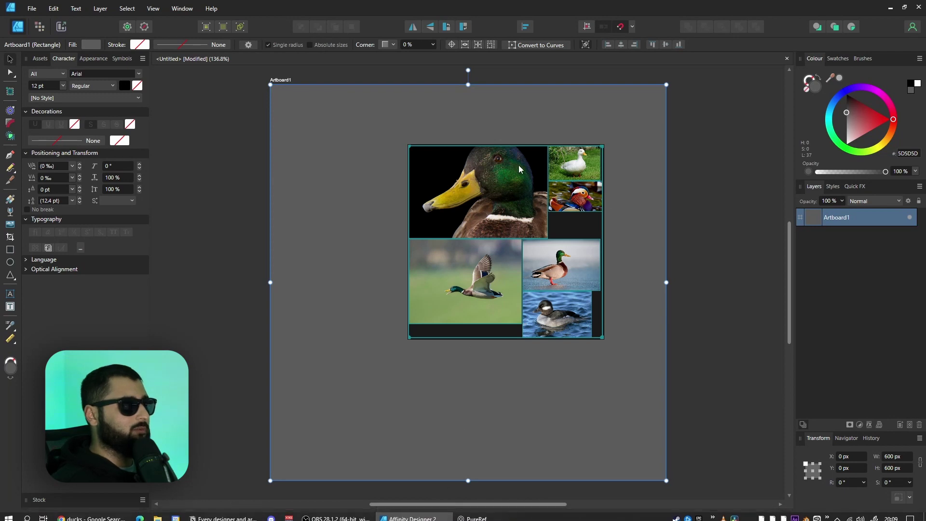
pyautogui.moveTo(523, 166); pyautogui.dragTo(189, 96)
pyautogui.moveTo(443, 196); pyautogui.dragTo(448, 201)
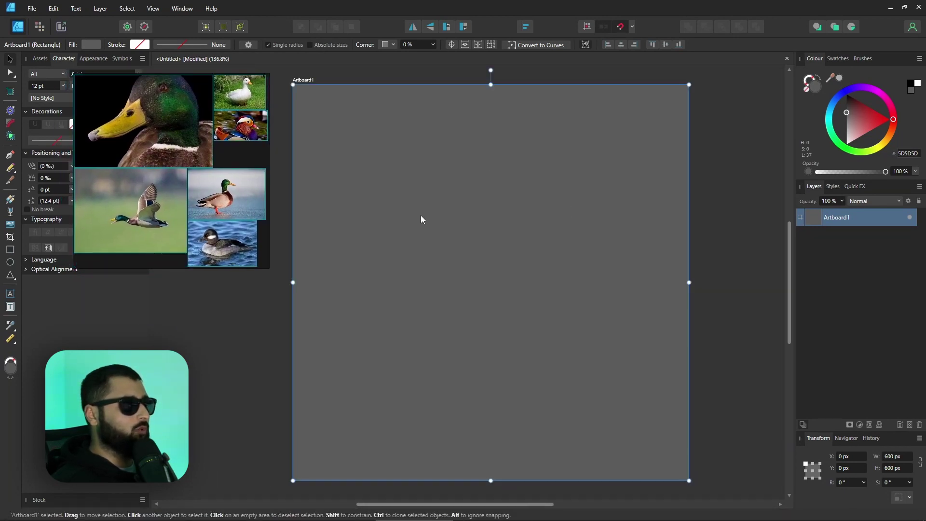
pyautogui.moveTo(203, 124); pyautogui.dragTo(225, 119)
# Copy the flying mallard image from the board onto the artboard and scale it down to about 385 × 289 px
pyautogui.click(183, 207)
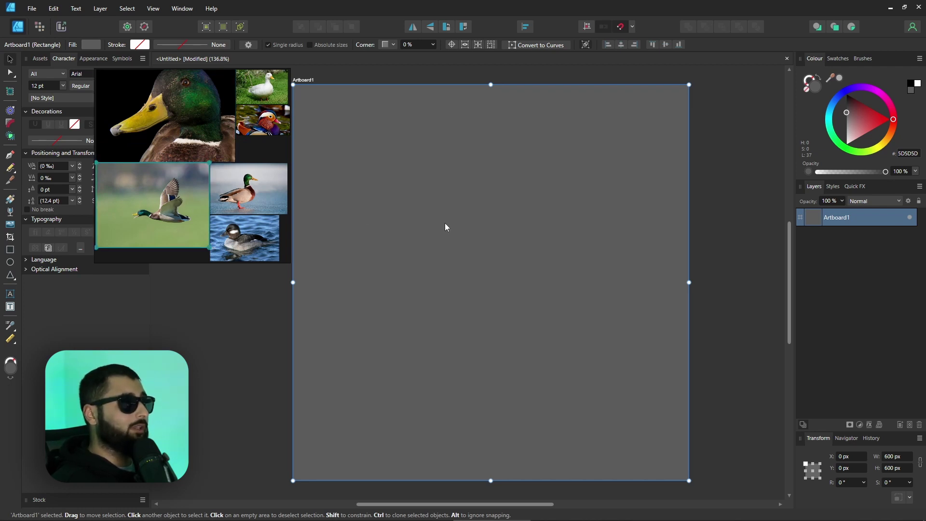
pyautogui.click(559, 247)
pyautogui.scroll(-2, 559, 247)
pyautogui.scroll(-5, 558, 247)
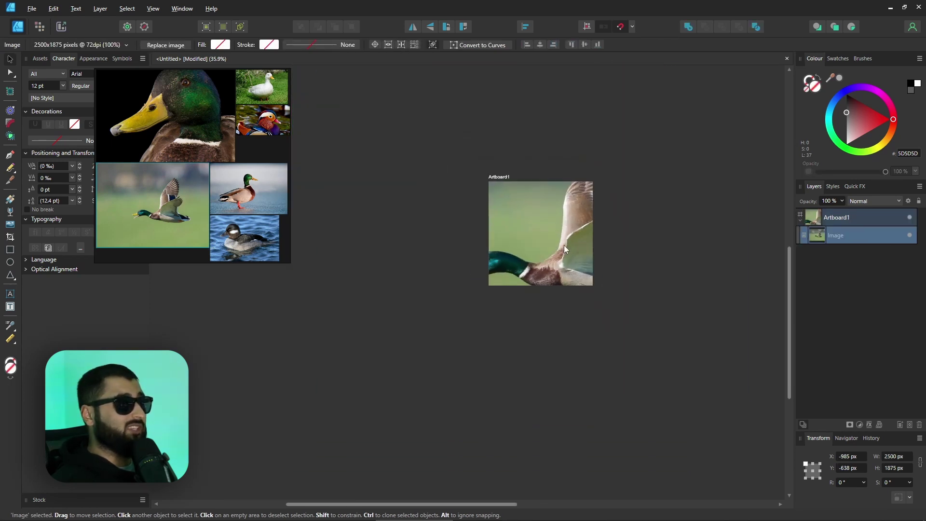
pyautogui.moveTo(709, 130); pyautogui.dragTo(524, 276)
pyautogui.scroll(5, 523, 278)
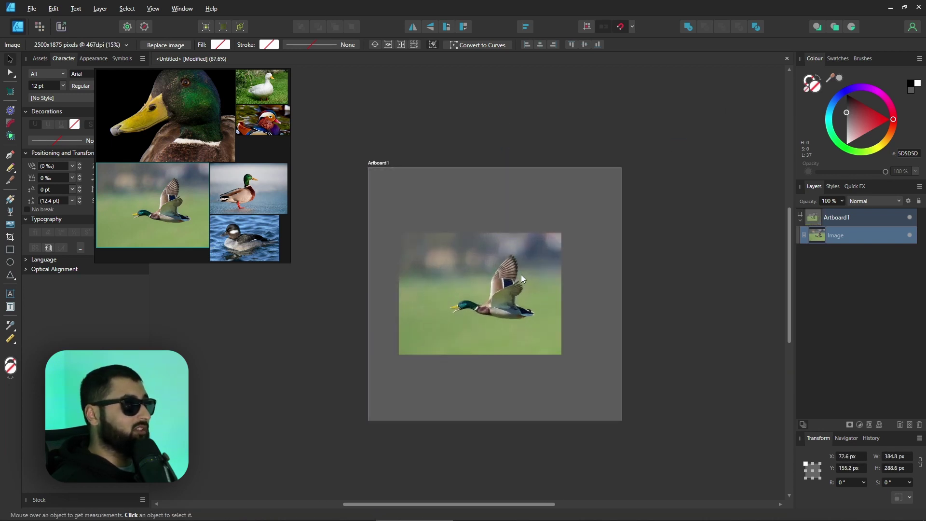
pyautogui.scroll(2, 521, 277)
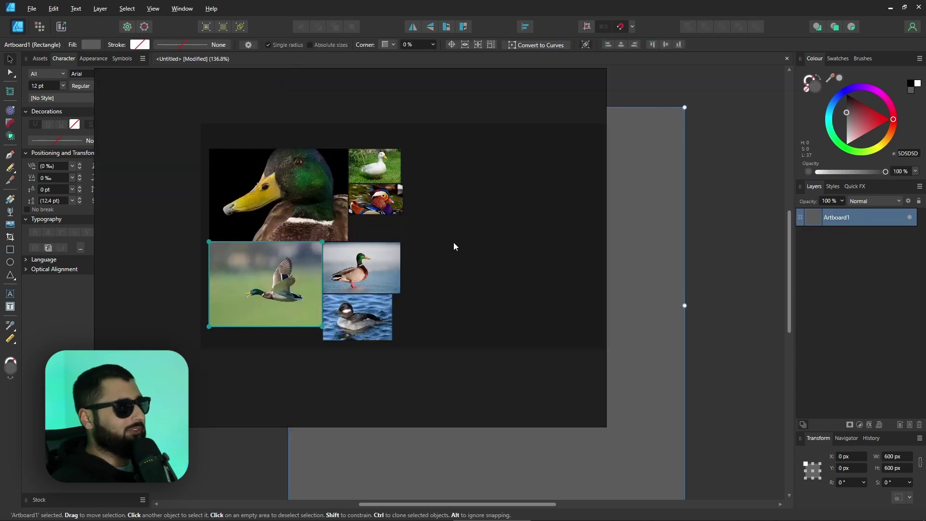
# Add a note reading "Ducks" on the empty canvas beside the white duck image
pyautogui.rightClick(428, 172)
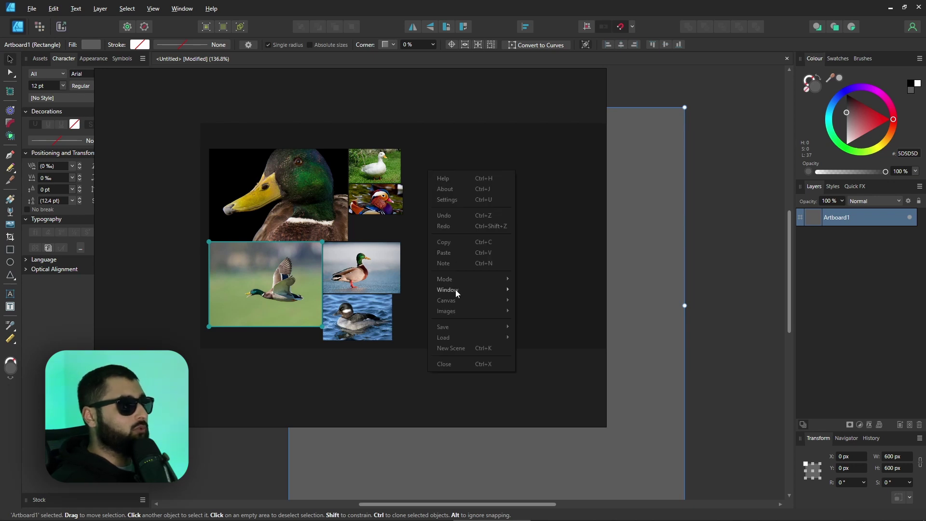
pyautogui.click(468, 264)
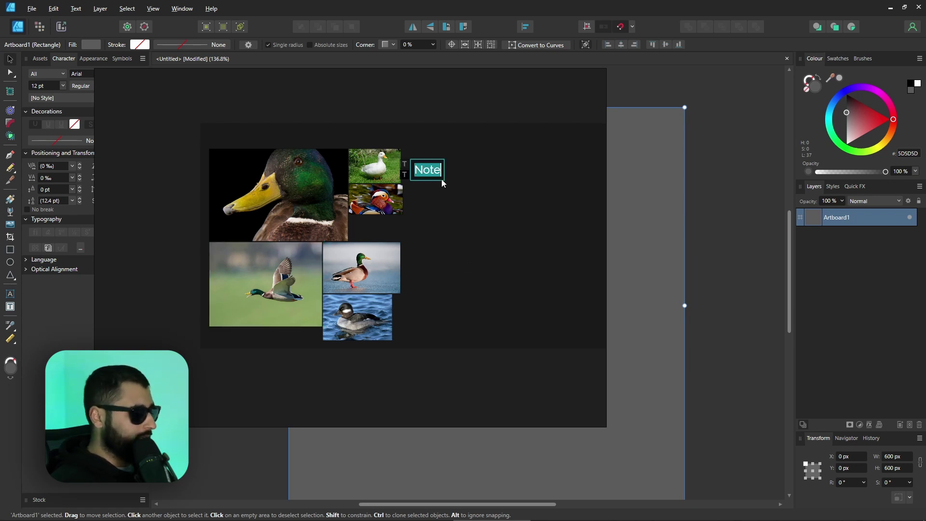
pyautogui.write('Ducks')
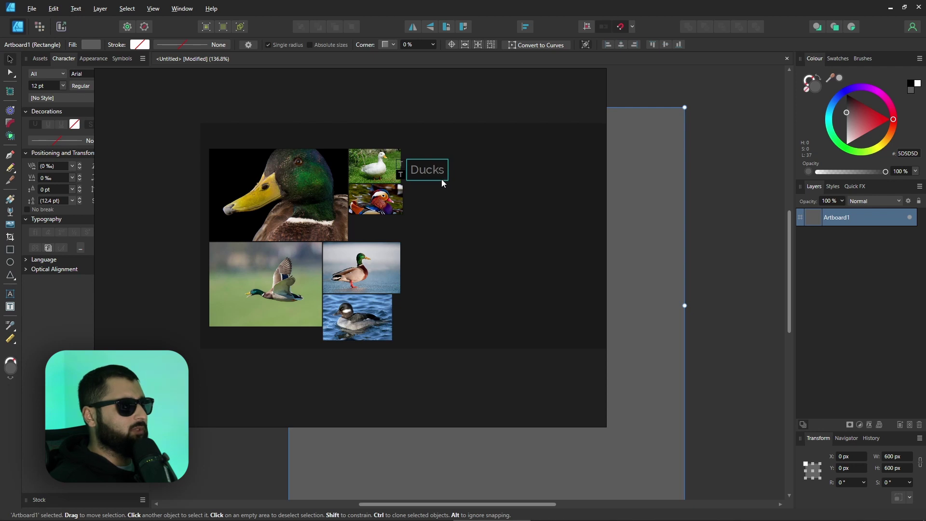
pyautogui.click(401, 176)
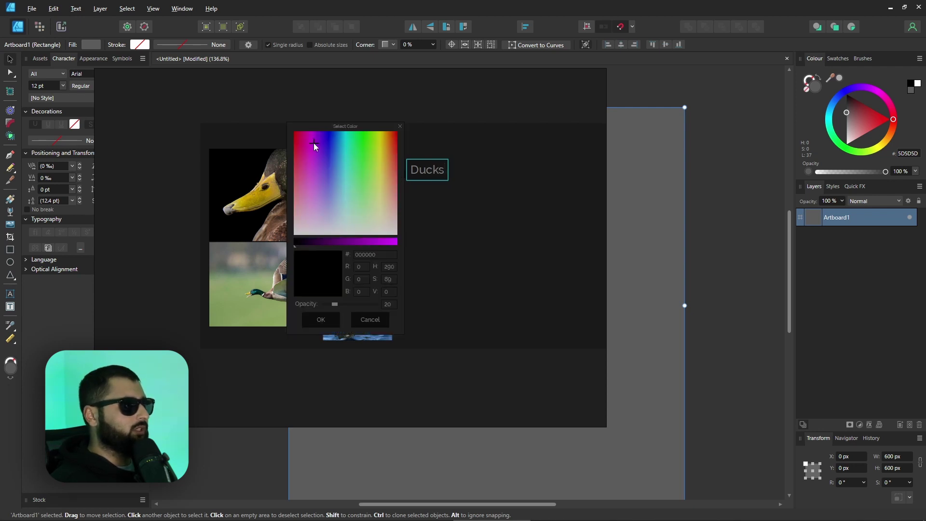
pyautogui.moveTo(347, 241); pyautogui.dragTo(374, 243)
pyautogui.click(339, 202)
pyautogui.click(400, 127)
# Move the Ducks note above the large mallard portrait
pyautogui.click(435, 184)
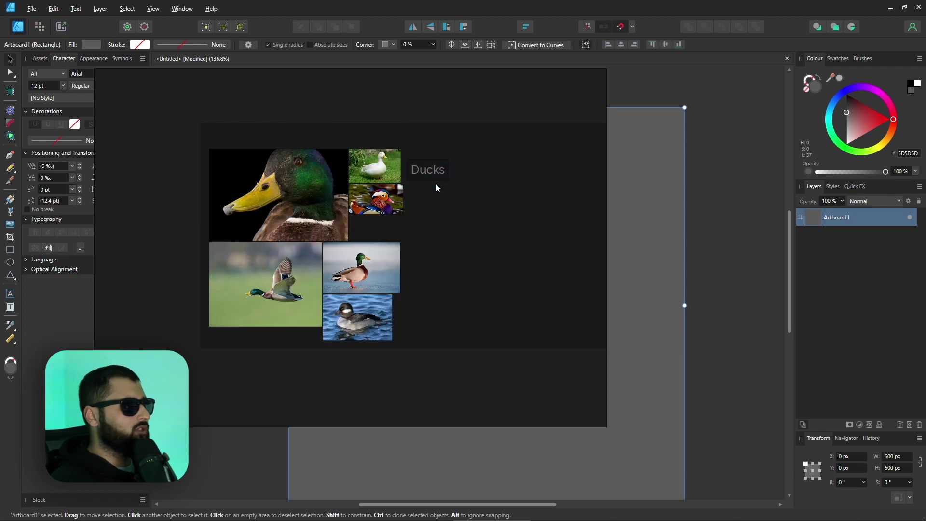
pyautogui.moveTo(429, 172); pyautogui.dragTo(380, 148)
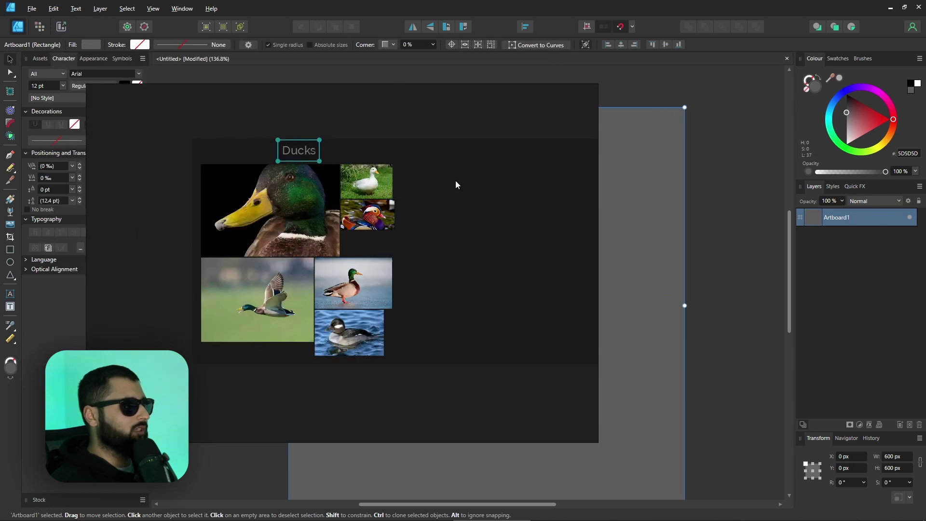
pyautogui.moveTo(456, 180); pyautogui.dragTo(361, 179)
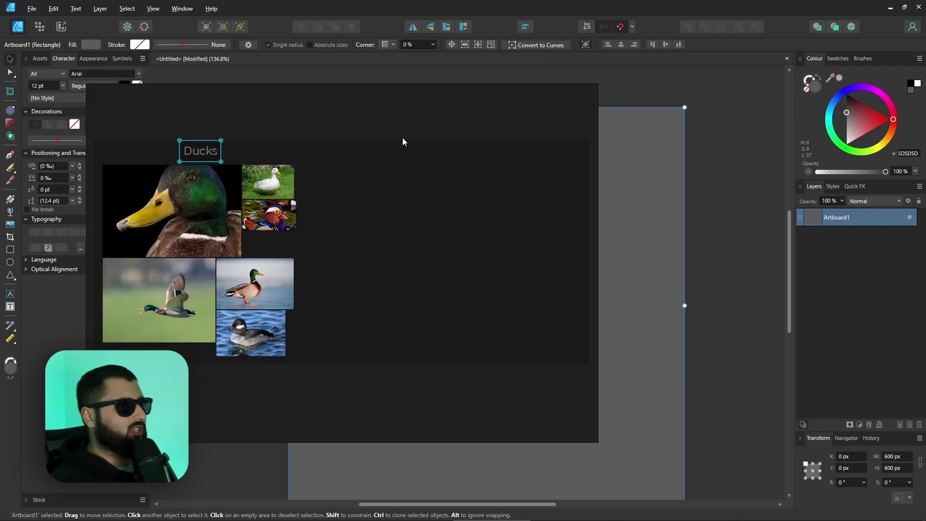
# Lock the reference board's window in place
pyautogui.rightClick(415, 165)
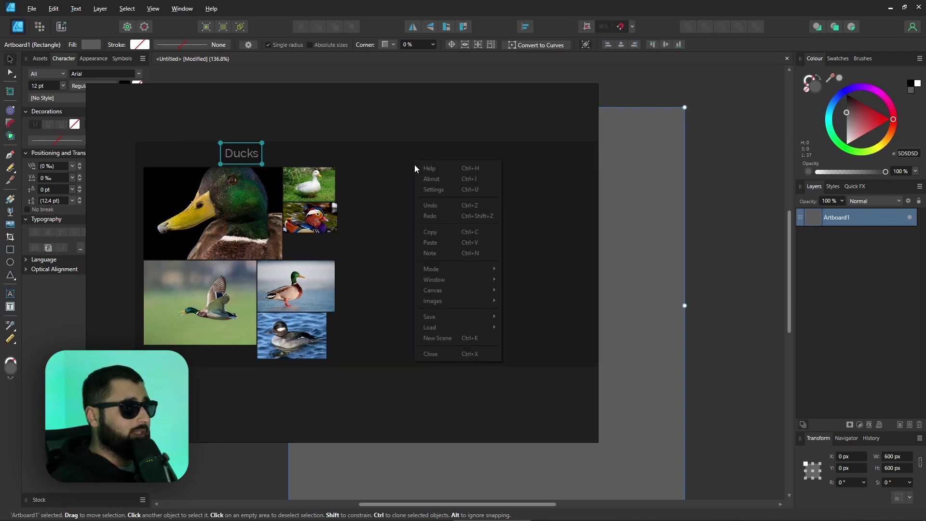
pyautogui.moveTo(441, 316)
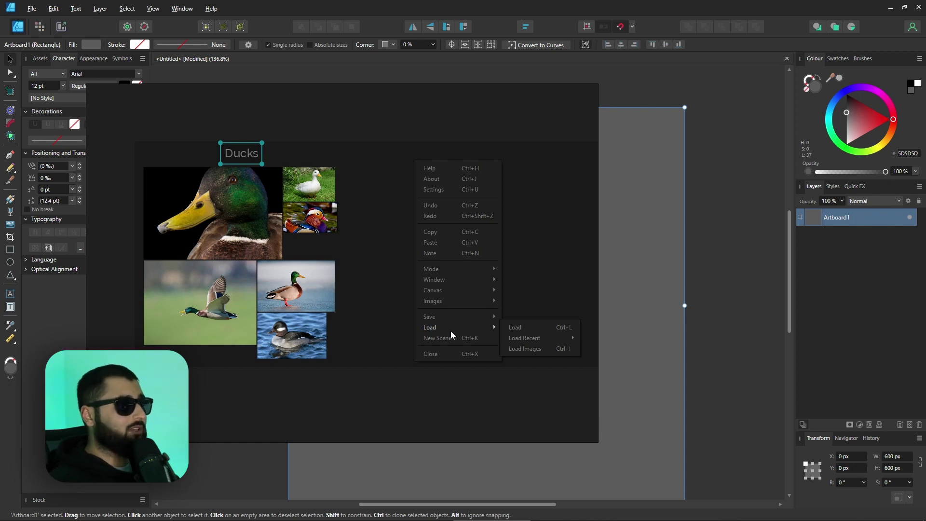
pyautogui.click(455, 329)
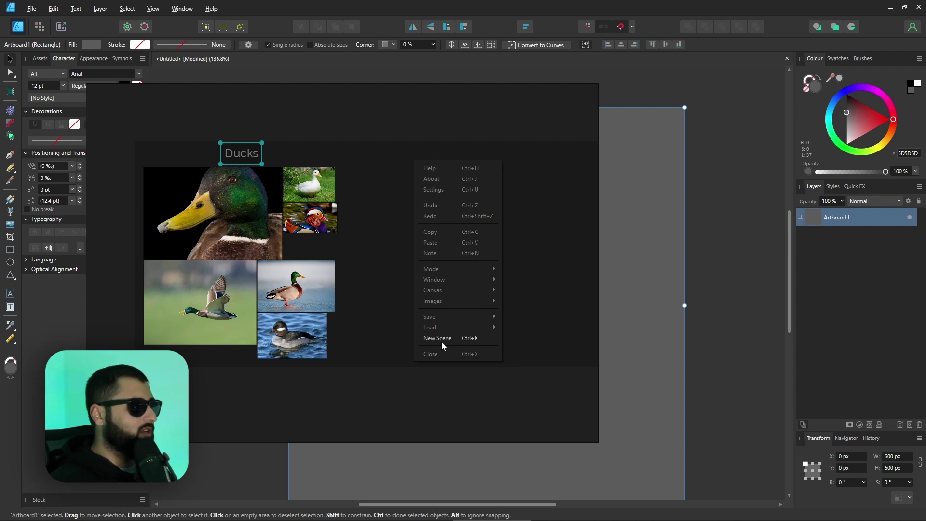
pyautogui.moveTo(484, 284)
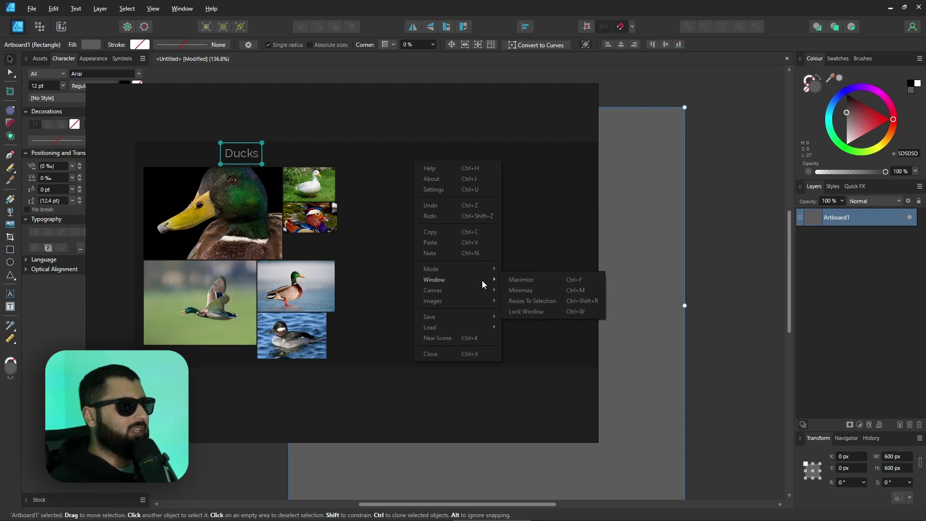
pyautogui.click(519, 313)
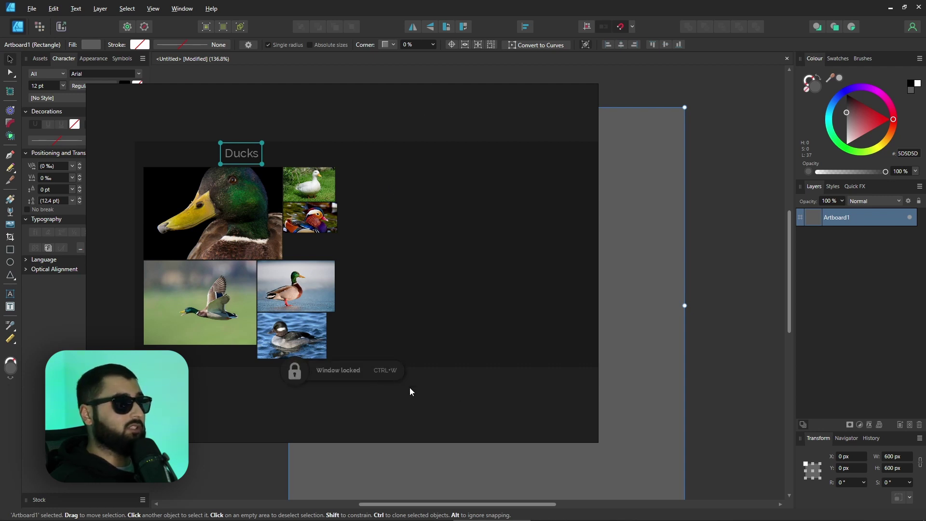
# Move the white duck and mandarin duck images away from the group and shift the large mallard portrait slightly
pyautogui.moveTo(433, 259); pyautogui.dragTo(537, 235)
pyautogui.moveTo(408, 155); pyautogui.dragTo(493, 157)
pyautogui.moveTo(415, 200); pyautogui.dragTo(474, 231)
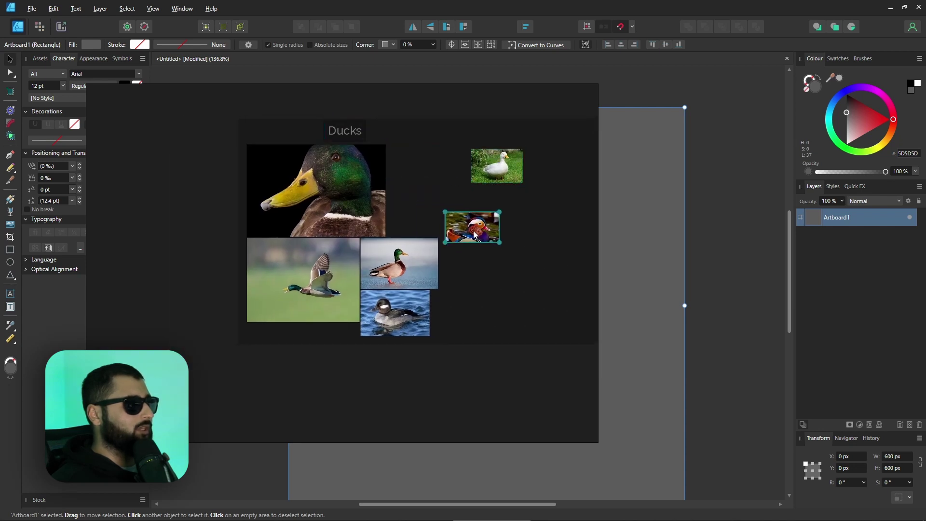
pyautogui.click(391, 244)
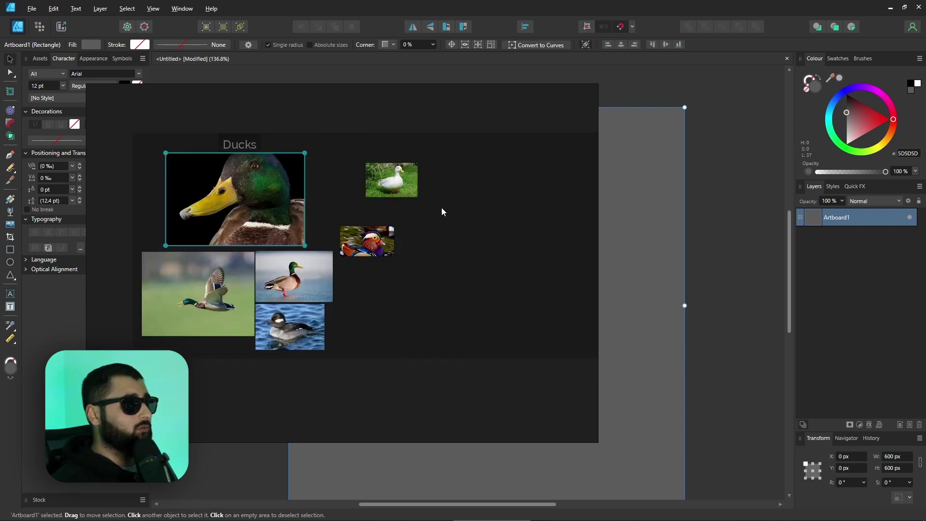
pyautogui.click(441, 207)
# Lock the canvas so its images stay fixed, and test it by panning the board
pyautogui.rightClick(444, 219)
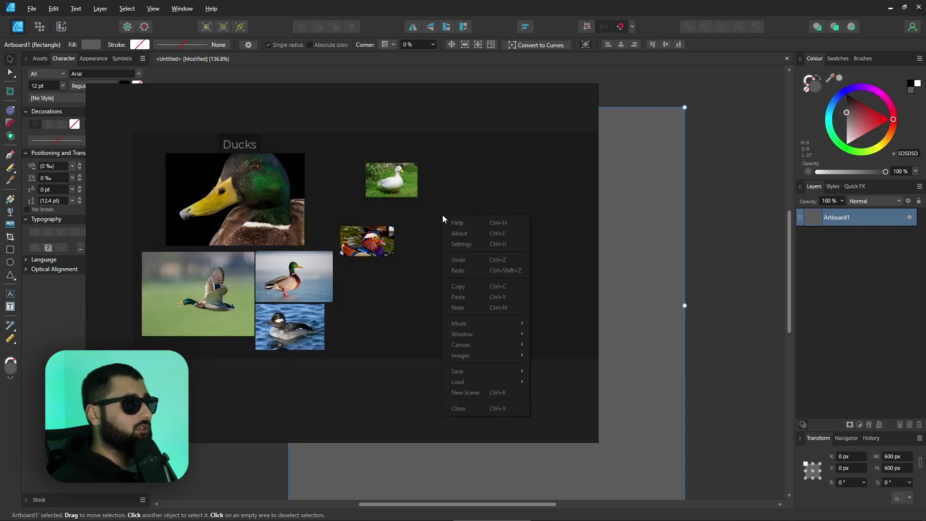
pyautogui.moveTo(471, 344)
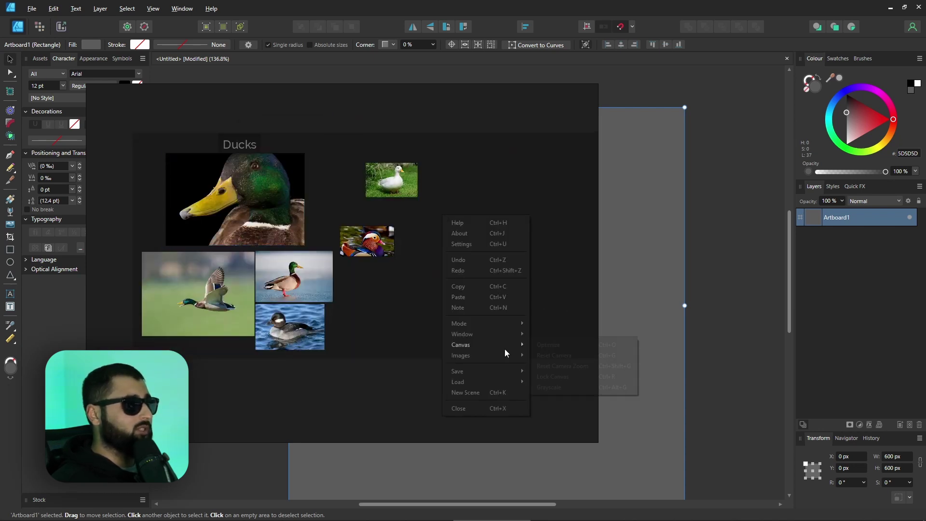
pyautogui.click(566, 378)
pyautogui.moveTo(465, 256); pyautogui.dragTo(482, 290)
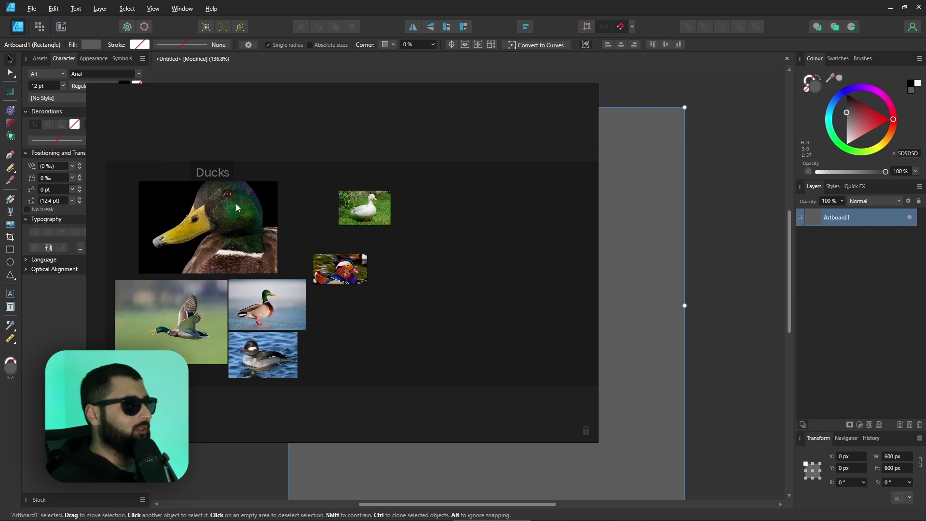
# Unlock the board's window, make it narrower and place it over the artboard's upper-left corner
pyautogui.rightClick(447, 223)
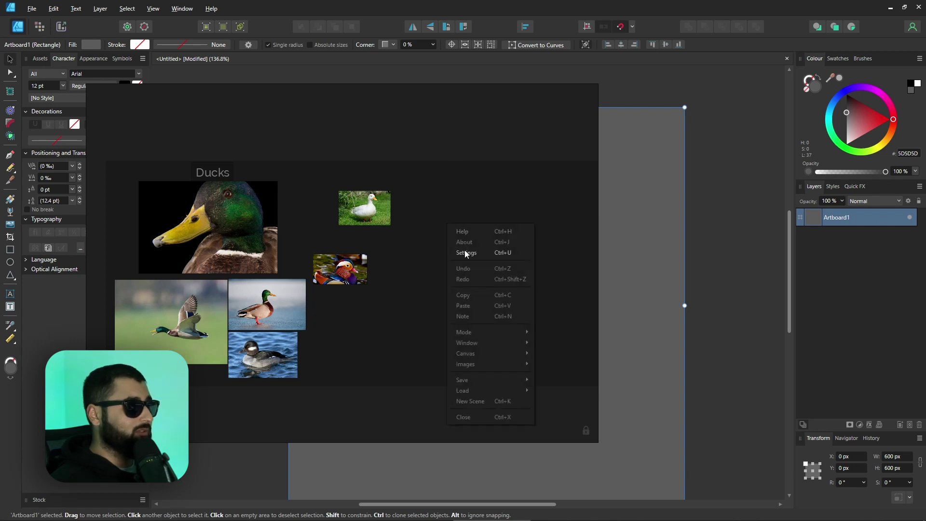
pyautogui.moveTo(513, 353)
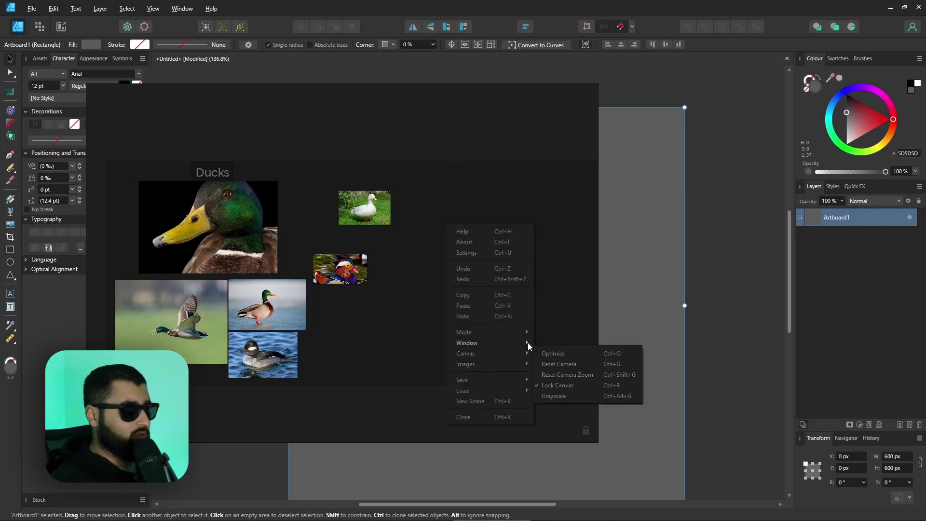
pyautogui.click(565, 374)
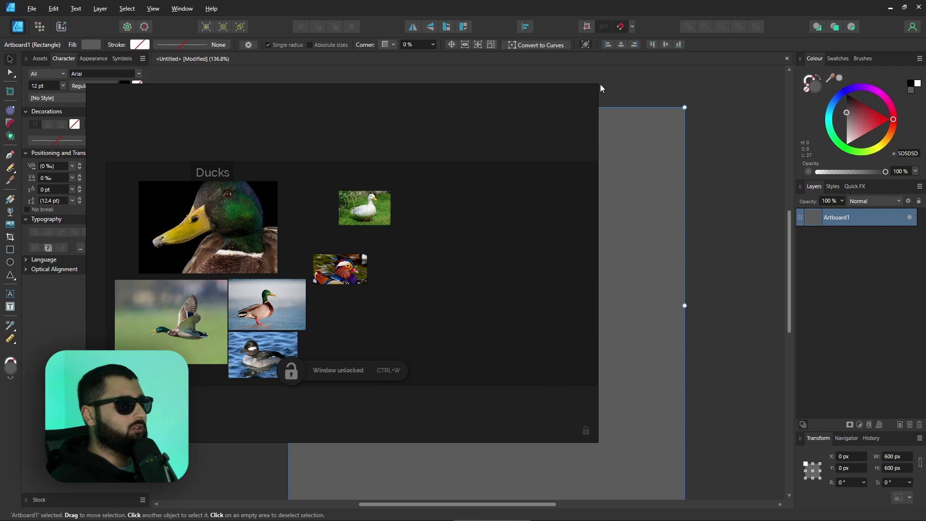
pyautogui.moveTo(598, 84); pyautogui.dragTo(423, 91)
pyautogui.moveTo(357, 126); pyautogui.dragTo(433, 94)
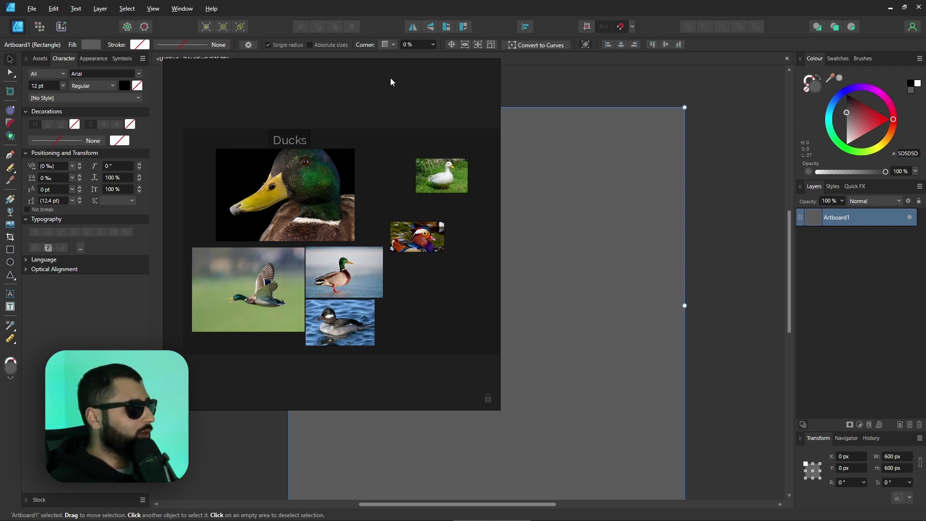
# Set the Background Color opacity to 0 in the board's color settings and reposition the window over the artboard
pyautogui.rightClick(398, 100)
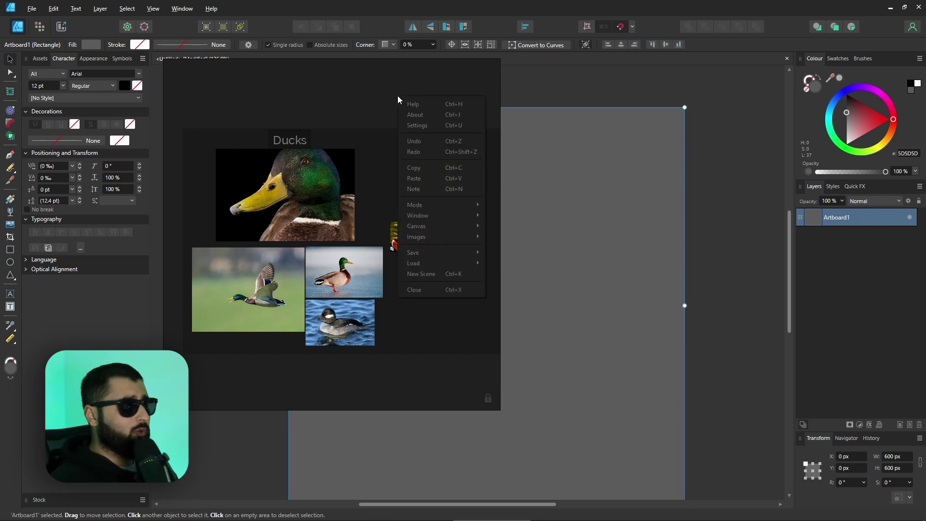
pyautogui.click(415, 125)
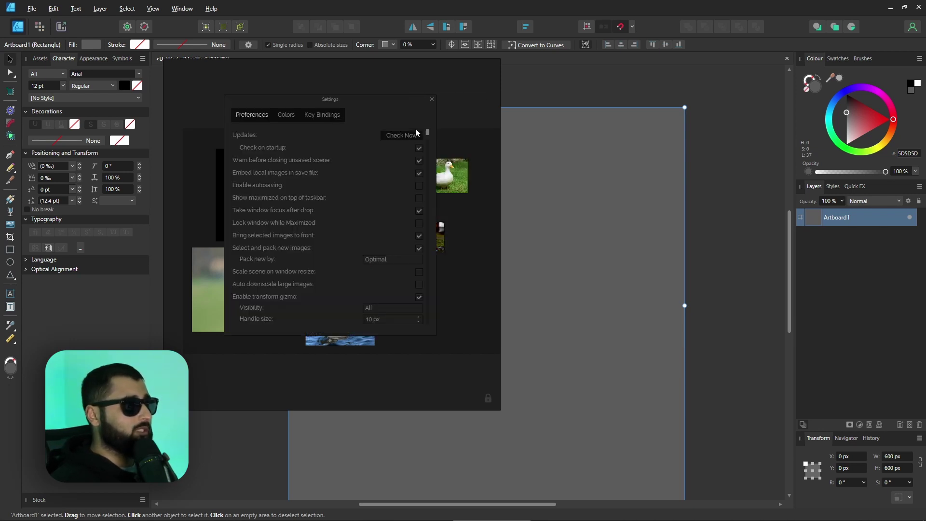
pyautogui.scroll(-6, 335, 177)
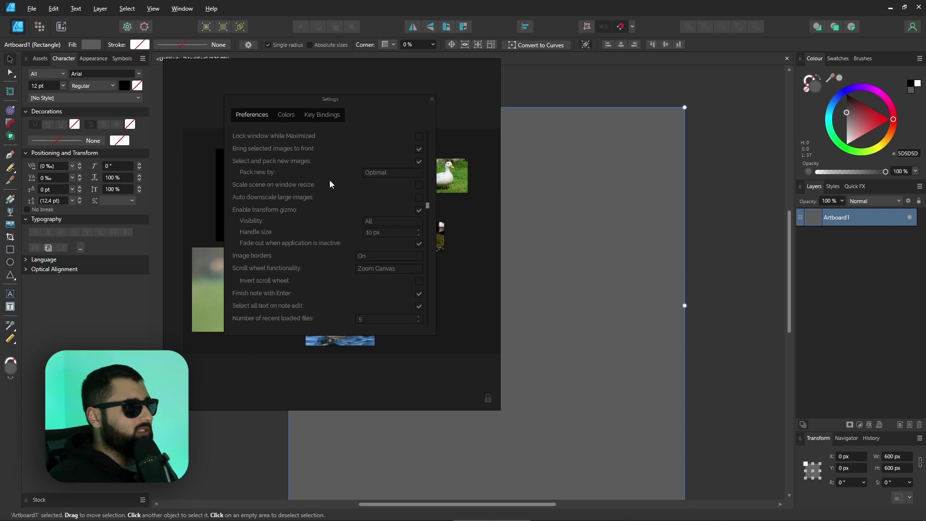
pyautogui.scroll(-3, 331, 181)
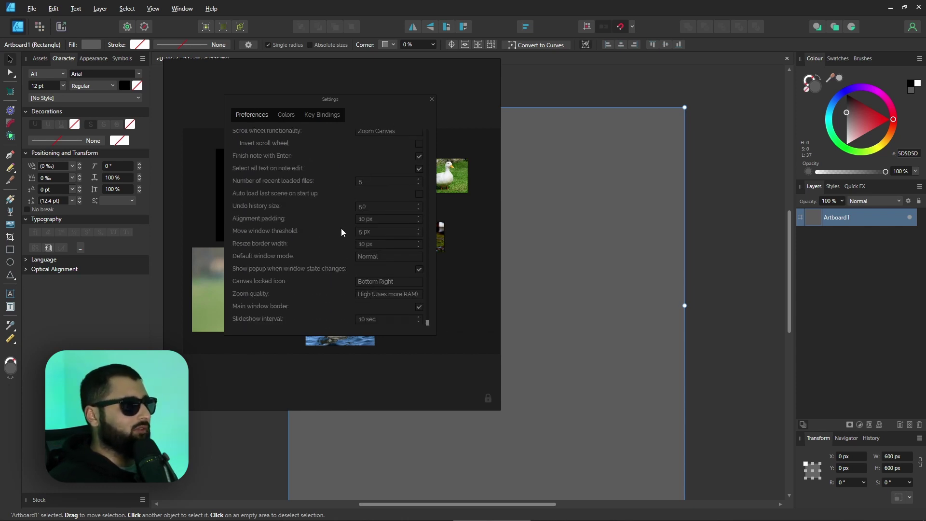
pyautogui.click(286, 114)
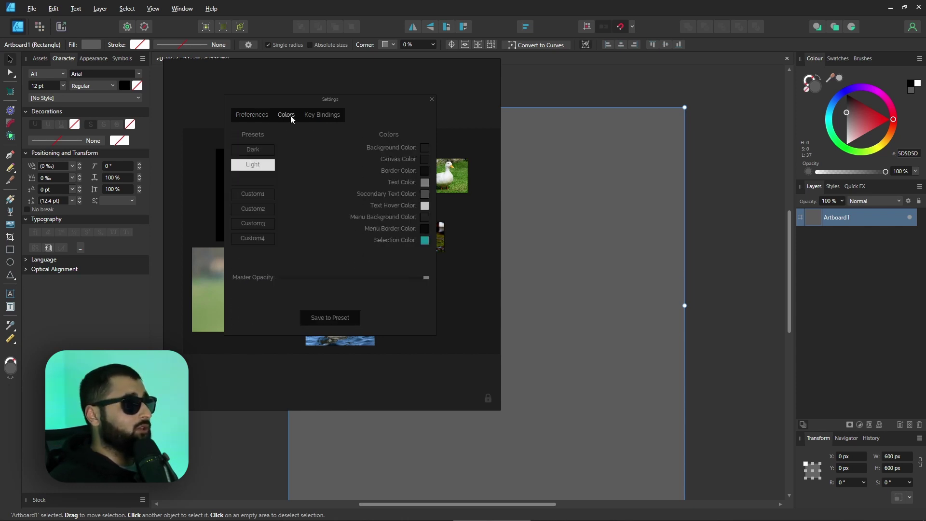
pyautogui.click(424, 148)
pyautogui.moveTo(355, 271); pyautogui.dragTo(303, 272)
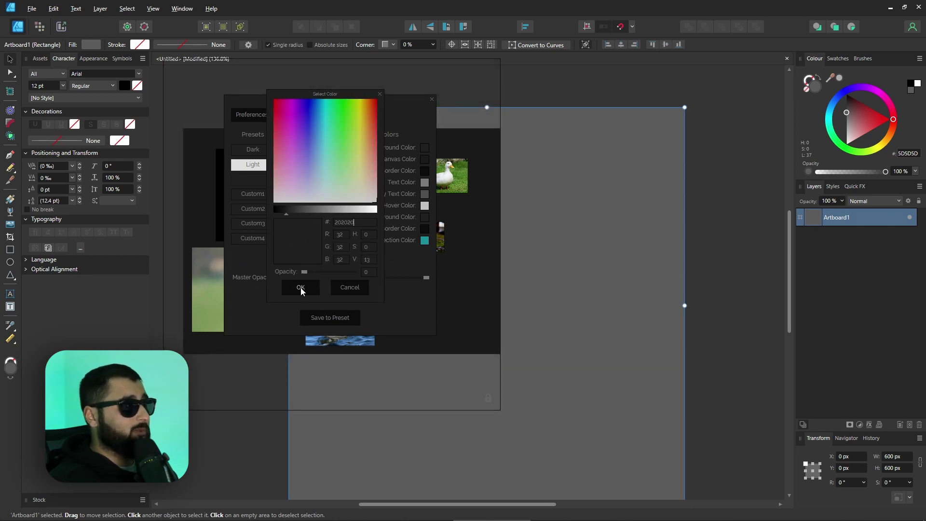
pyautogui.click(300, 288)
pyautogui.click(432, 100)
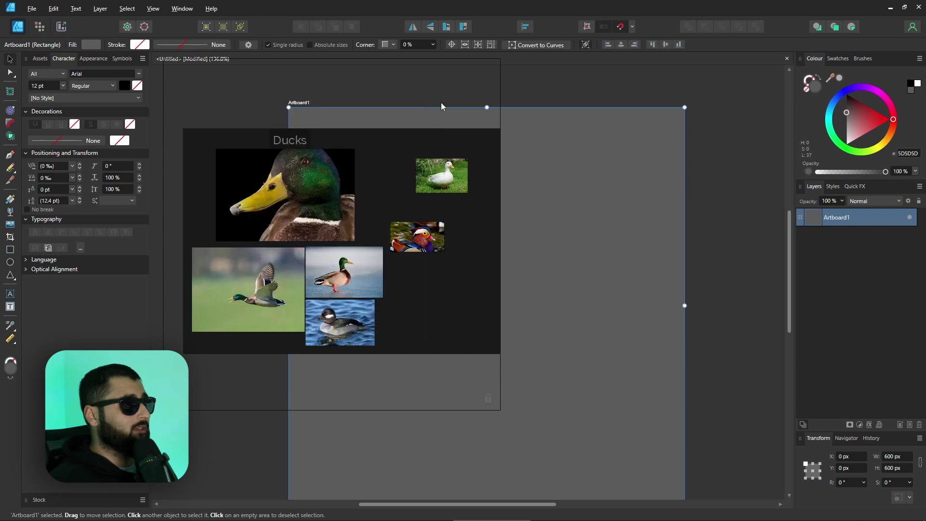
pyautogui.moveTo(441, 102); pyautogui.dragTo(470, 105)
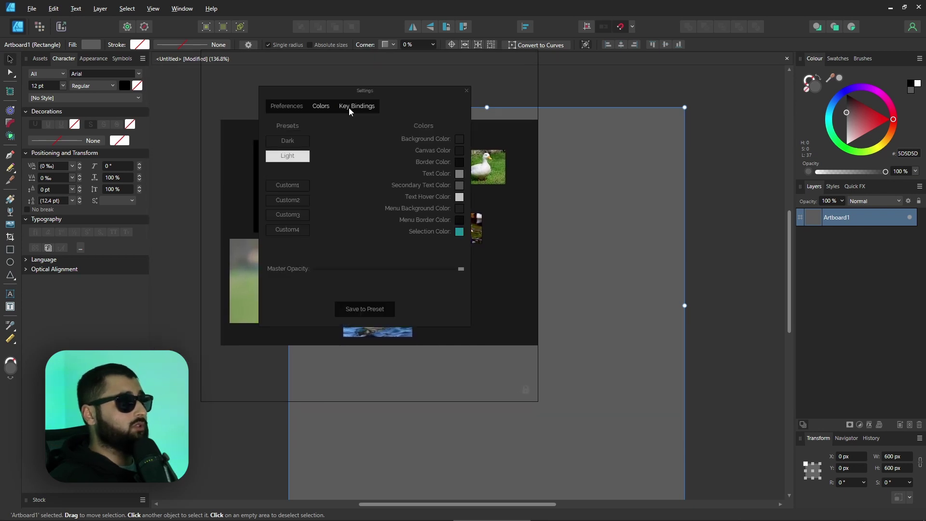
# Open the reference board's key binding settings and examine the shortcuts listed for Actions and then for Controls
pyautogui.click(351, 107)
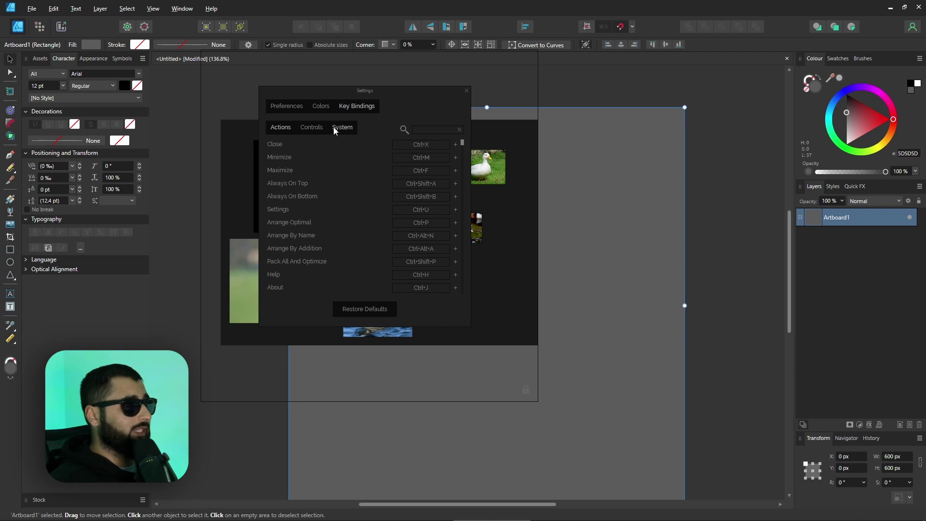
pyautogui.scroll(-8, 429, 221)
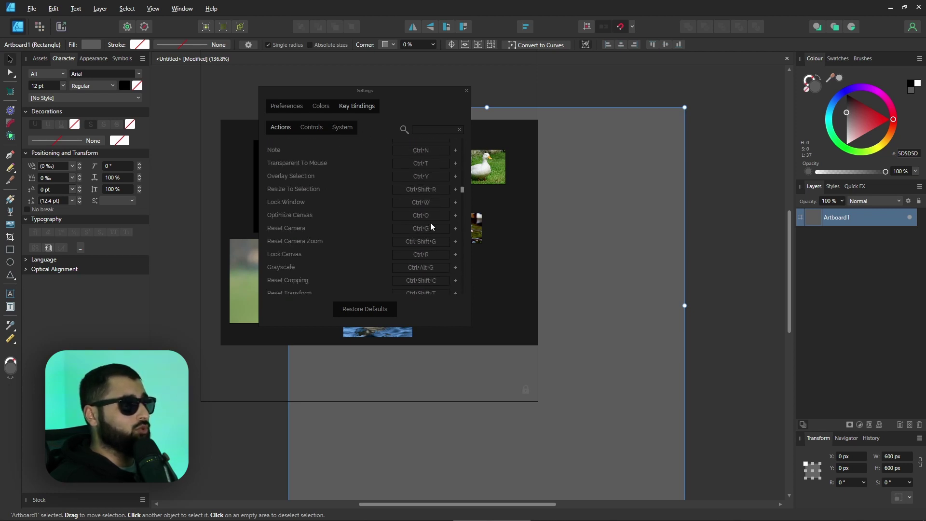
pyautogui.scroll(-10, 429, 223)
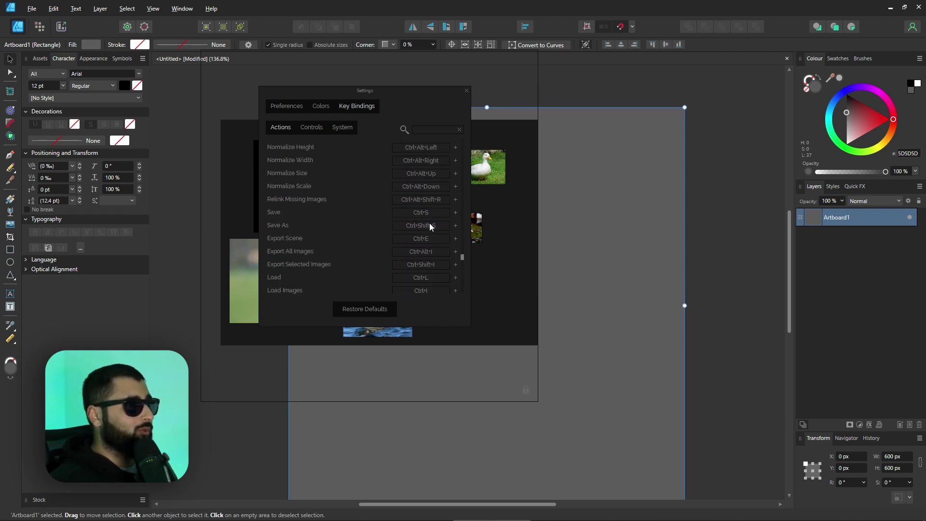
pyautogui.scroll(-1, 429, 224)
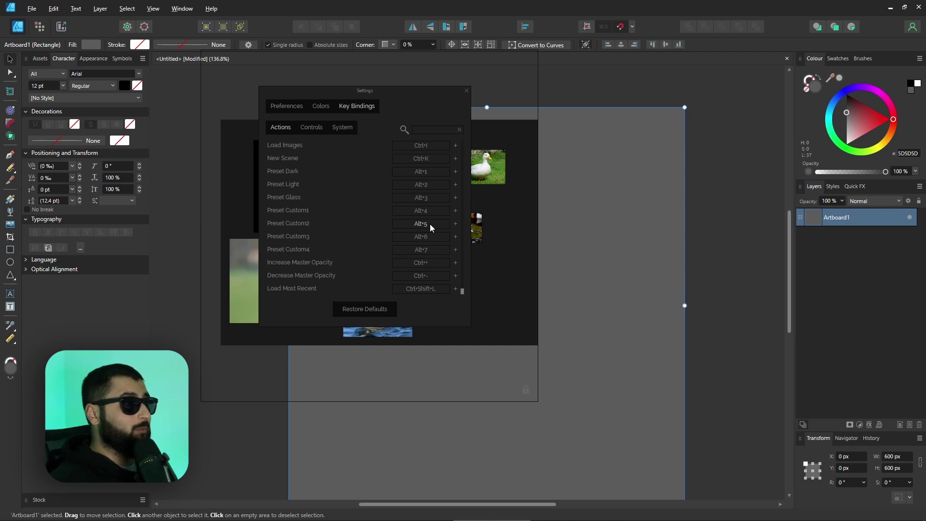
pyautogui.click(322, 127)
pyautogui.scroll(-5, 364, 193)
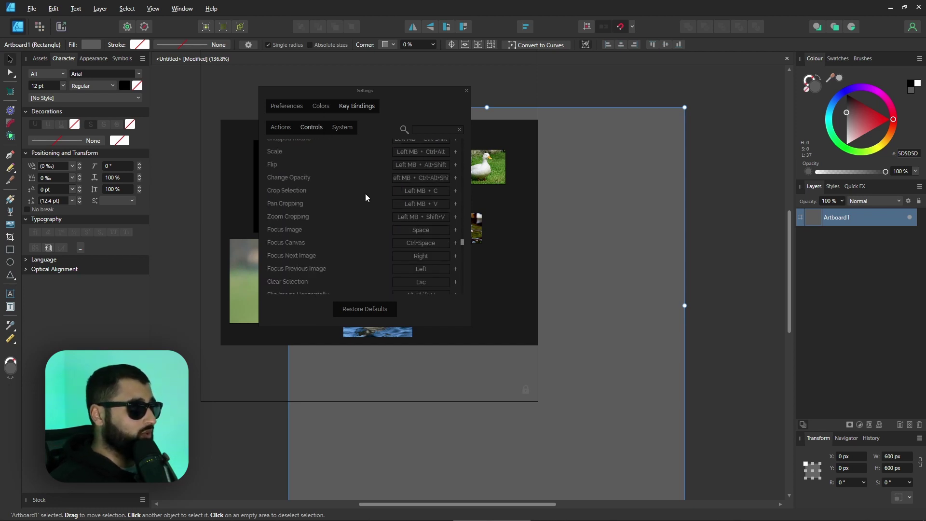
pyautogui.scroll(-3, 366, 192)
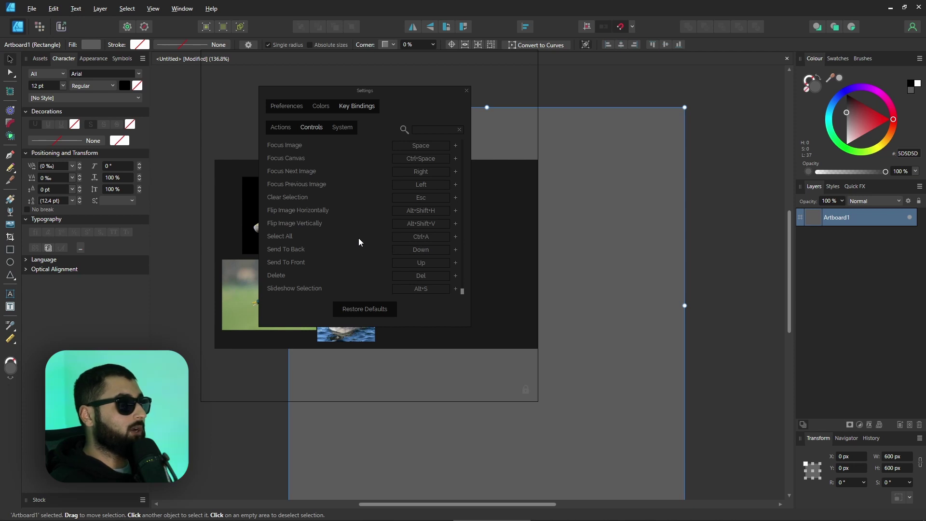
# Review the Actions key bindings again from the end of the list upward, and close the settings
pyautogui.scroll(5, 447, 252)
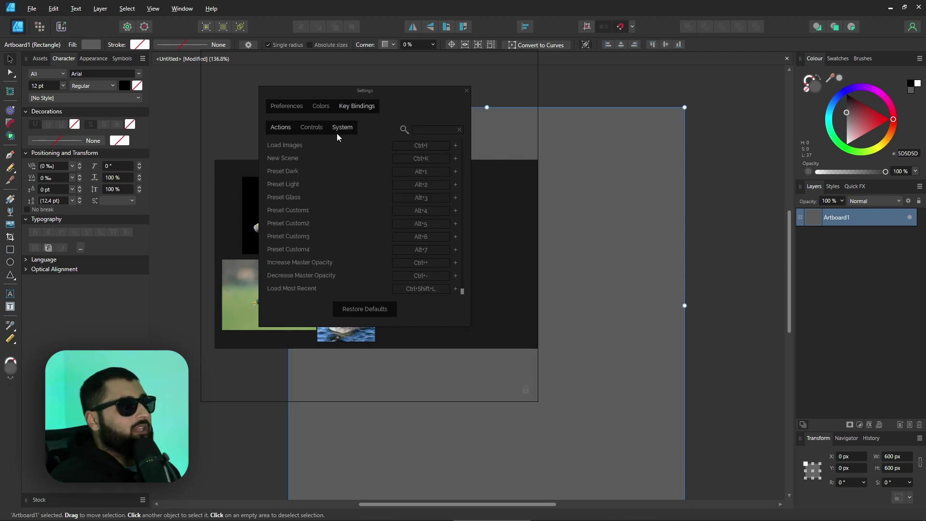
pyautogui.scroll(5, 363, 224)
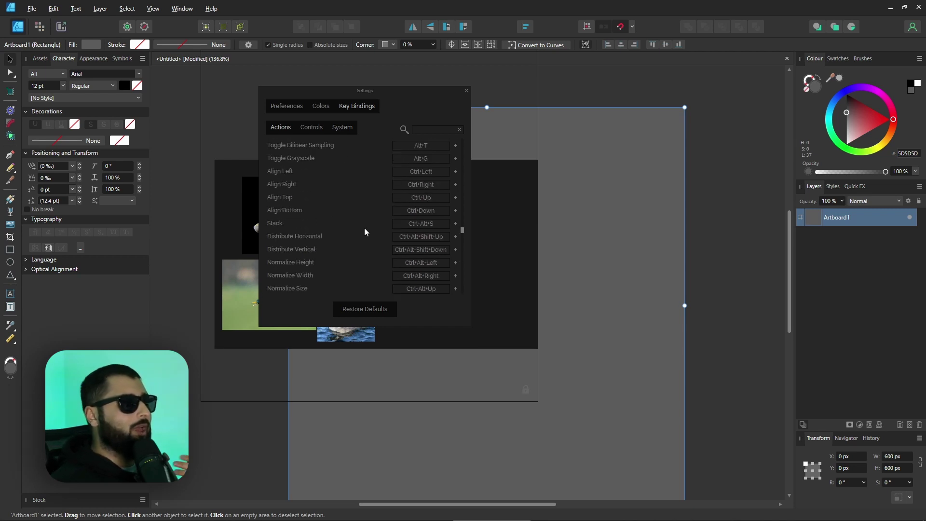
pyautogui.scroll(5, 371, 221)
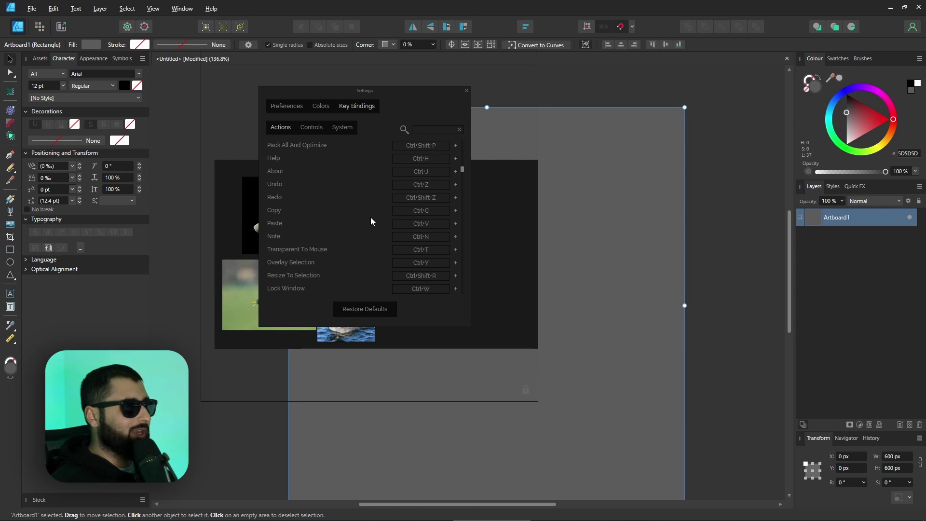
pyautogui.scroll(1, 370, 222)
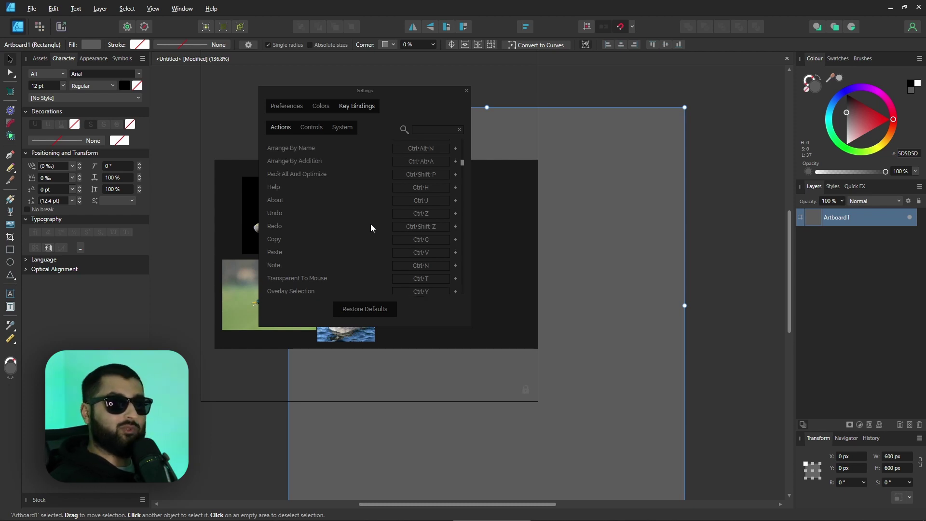
pyautogui.click(466, 91)
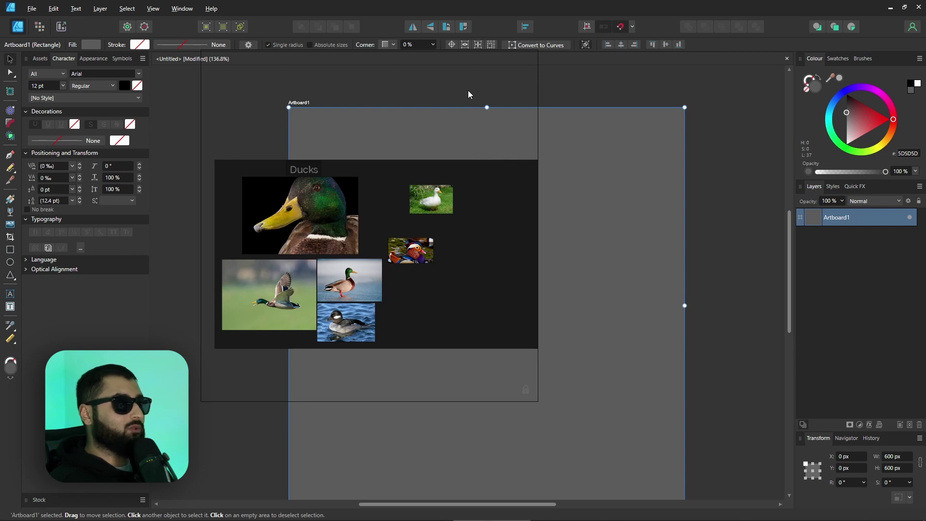